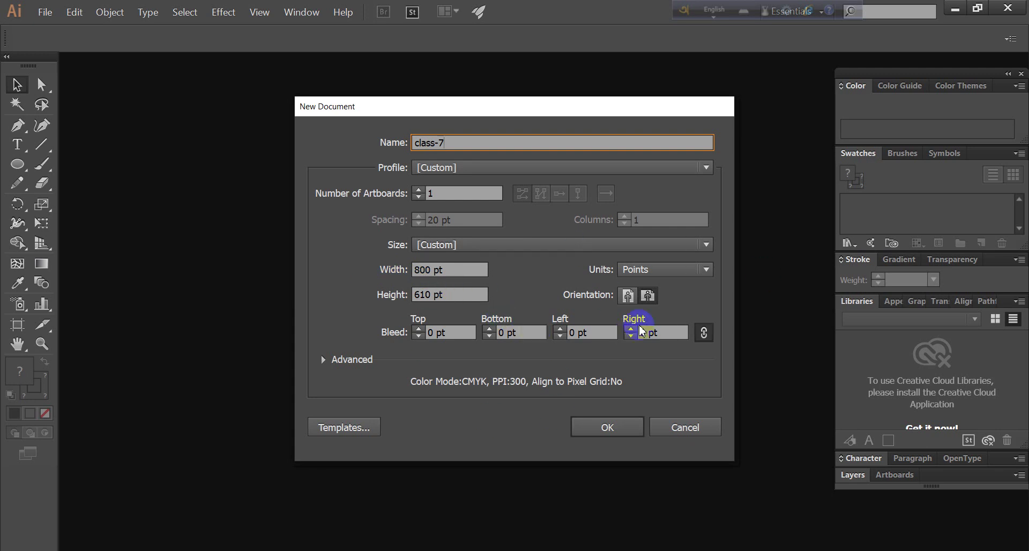
Create the class-7 document with an 800 × 610 pt artboard and CMYK colour mode.
{"action": "left_click", "coordinate": [593, 437]}
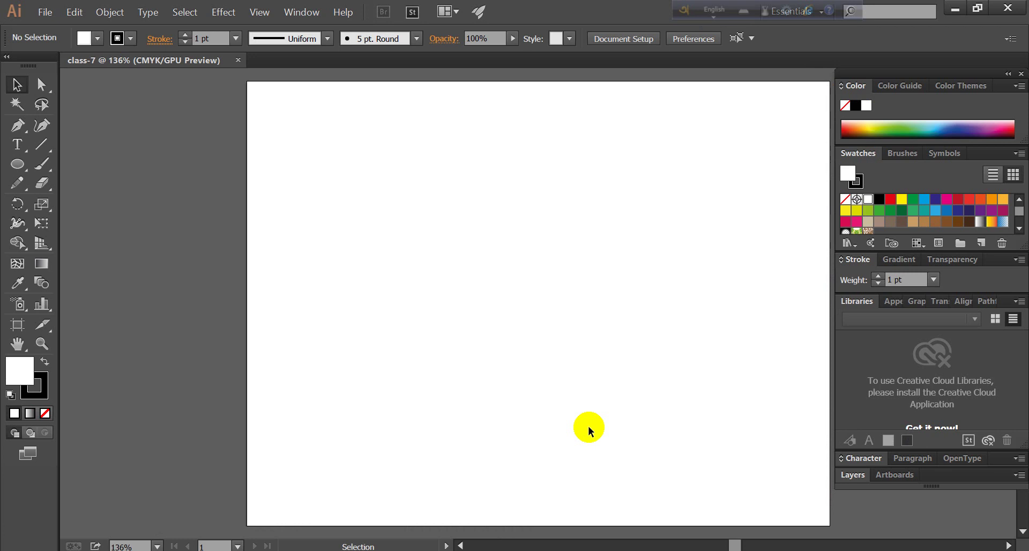
{"action": "left_click", "coordinate": [734, 545]}
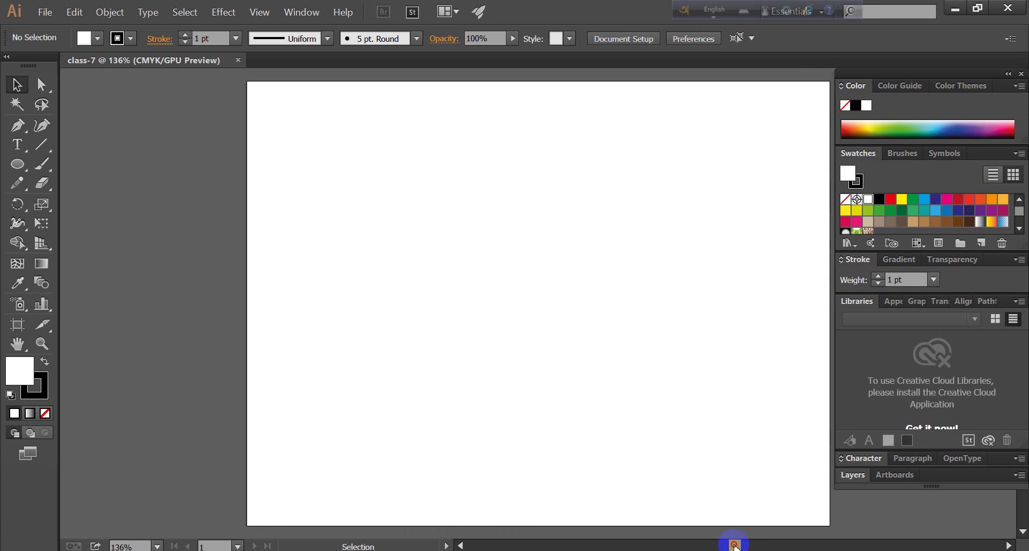
{"action": "left_click_drag", "start_coordinate": [735, 544], "coordinate": [733, 545]}
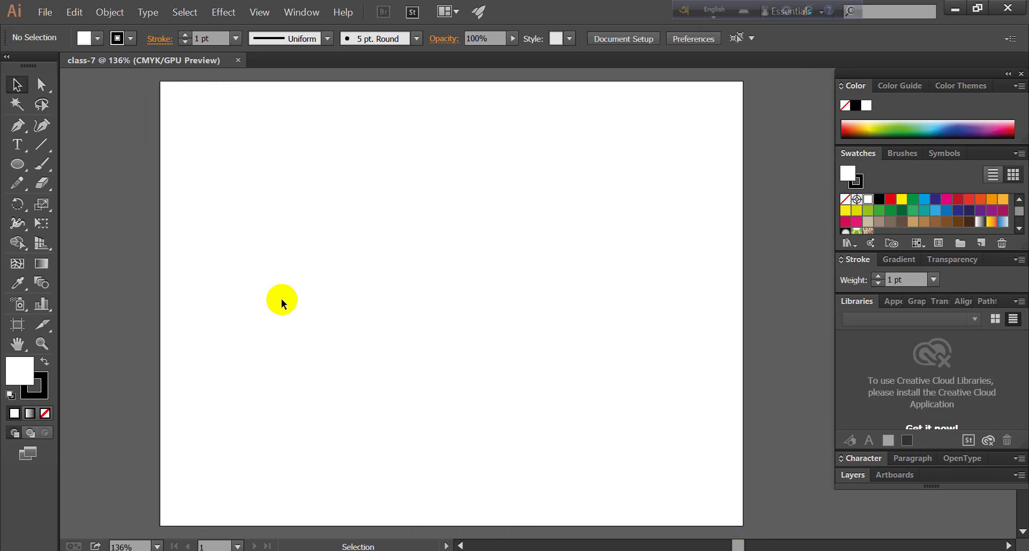
{"action": "left_click", "coordinate": [55, 119]}
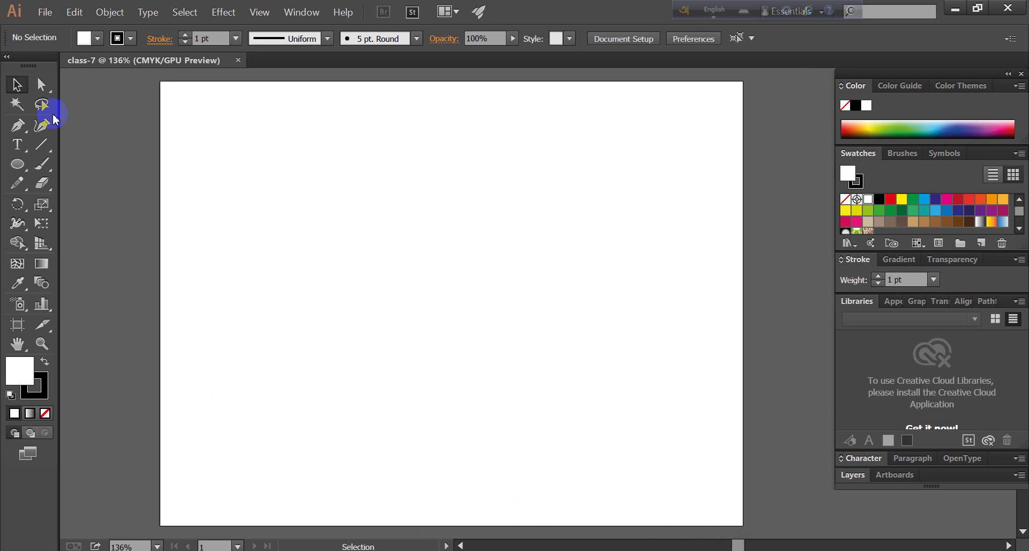
{"action": "left_click", "coordinate": [46, 13]}
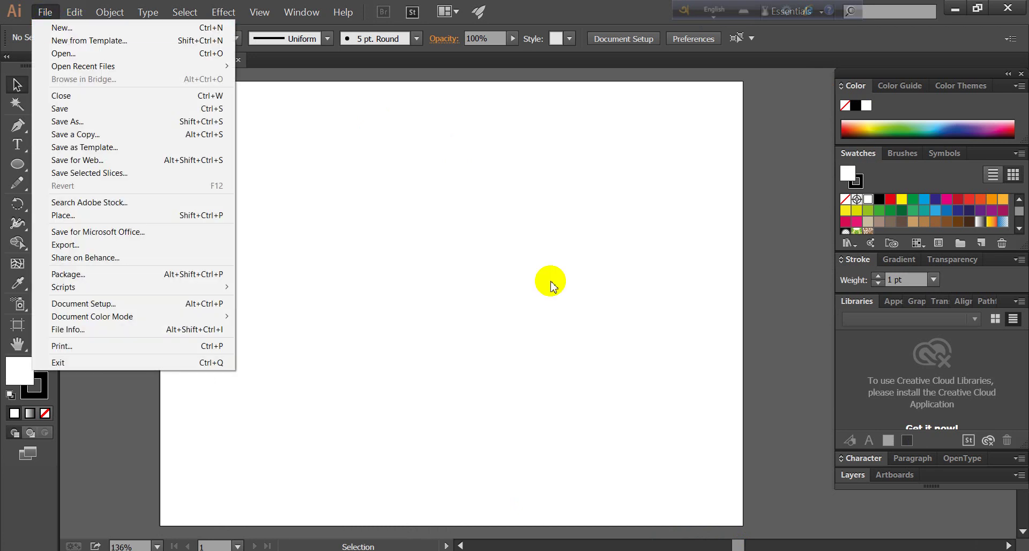
{"action": "left_click", "coordinate": [550, 282]}
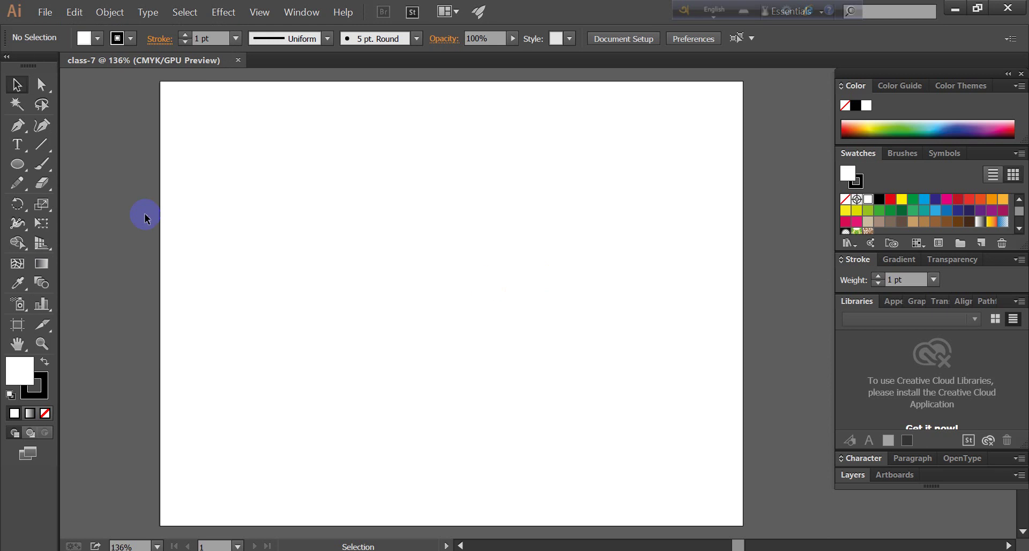
Draw a closed curved swoosh about 423 pt wide and 143 pt high with the Pen tool, and deselect it.
{"action": "left_click", "coordinate": [16, 128]}
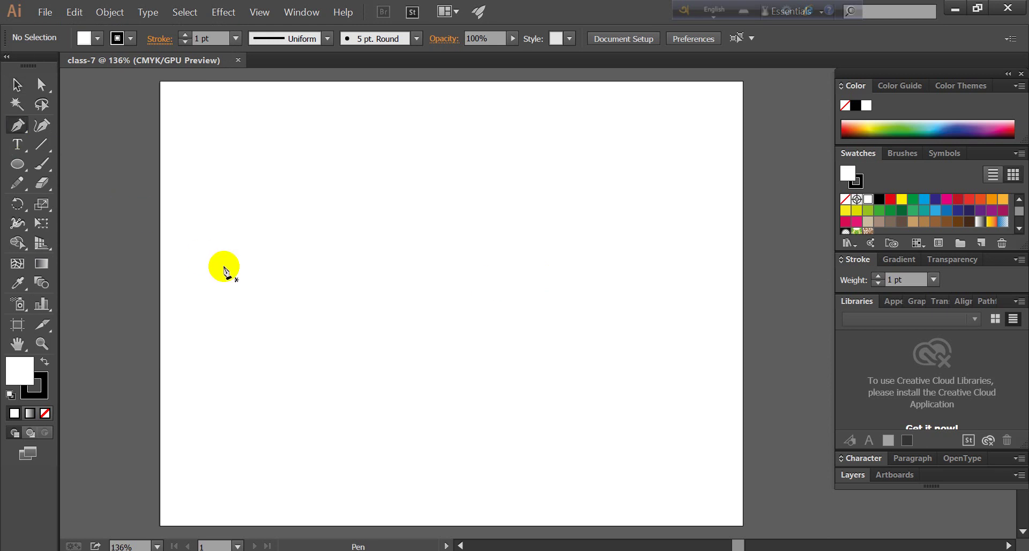
{"action": "left_click", "coordinate": [347, 260]}
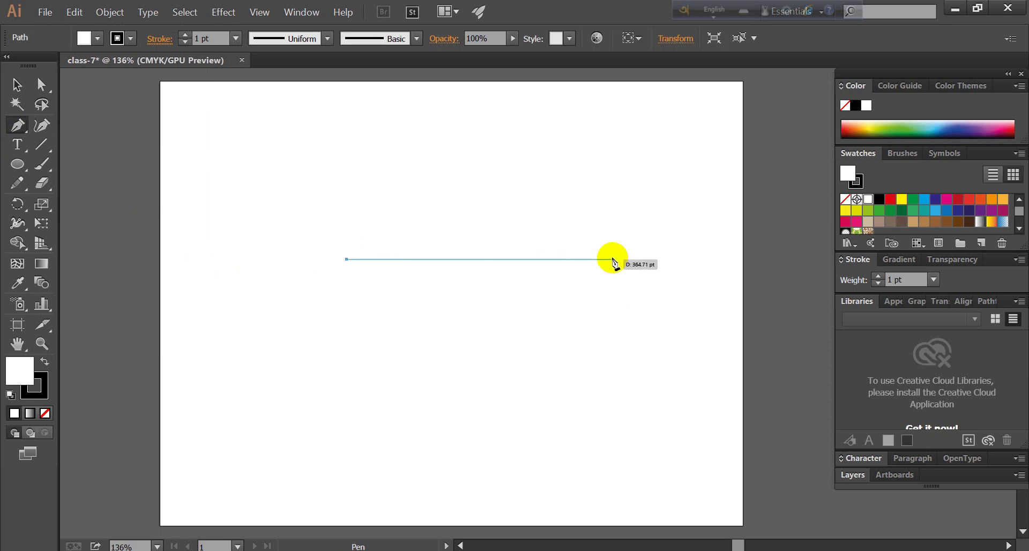
{"action": "left_click_drag", "start_coordinate": [614, 260], "coordinate": [921, 118]}
{"action": "left_click", "coordinate": [614, 260]}
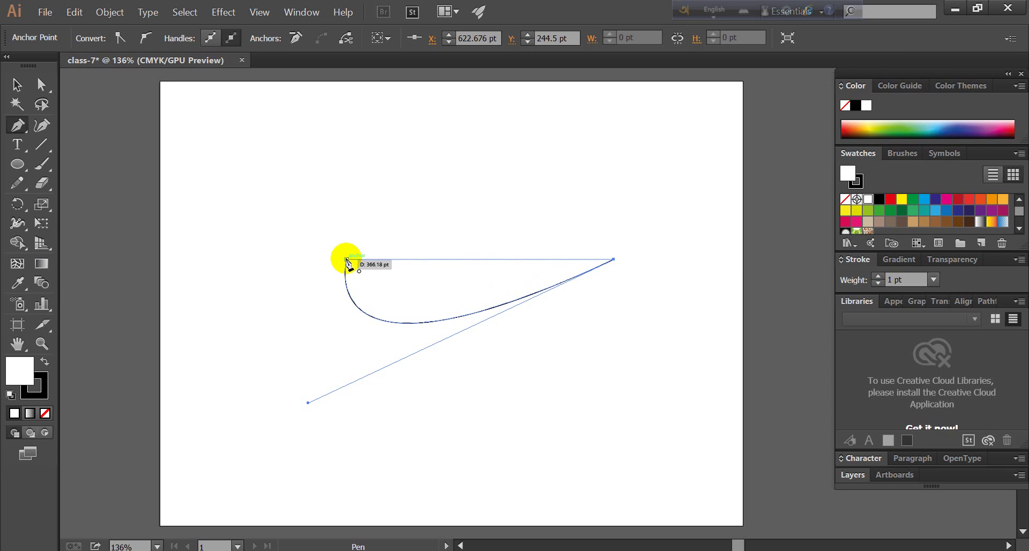
{"action": "left_click_drag", "start_coordinate": [346, 261], "coordinate": [523, 220]}
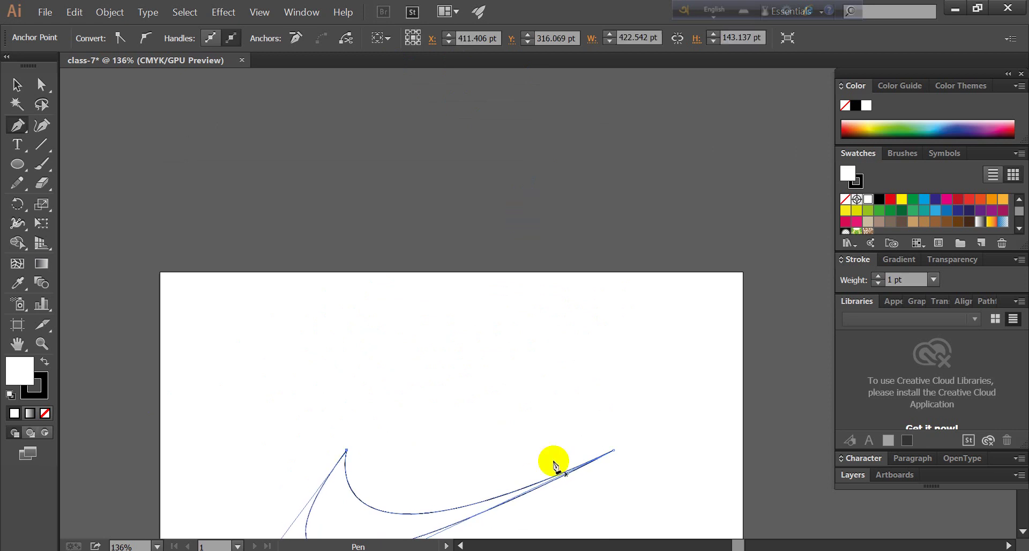
{"action": "left_click", "coordinate": [16, 84]}
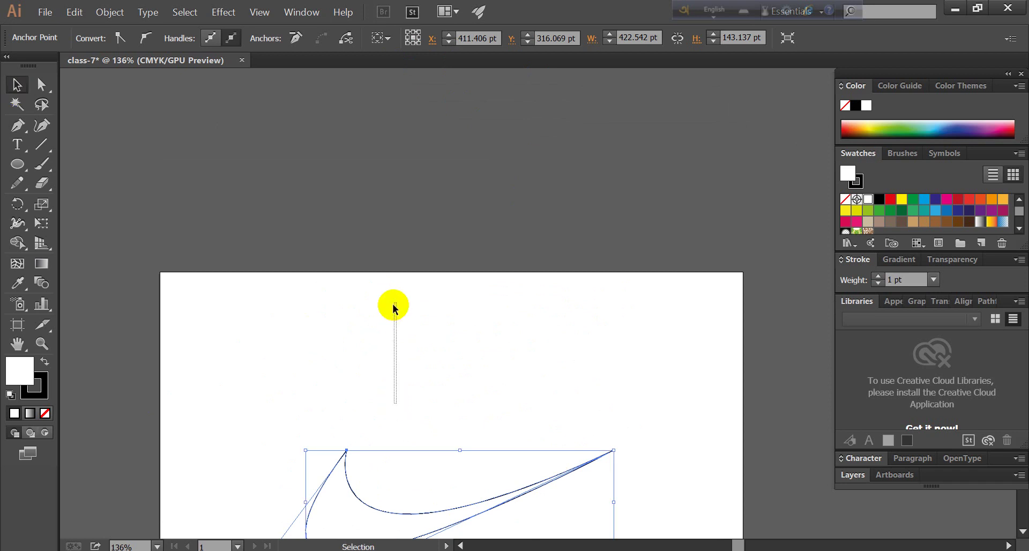
{"action": "left_click", "coordinate": [395, 305]}
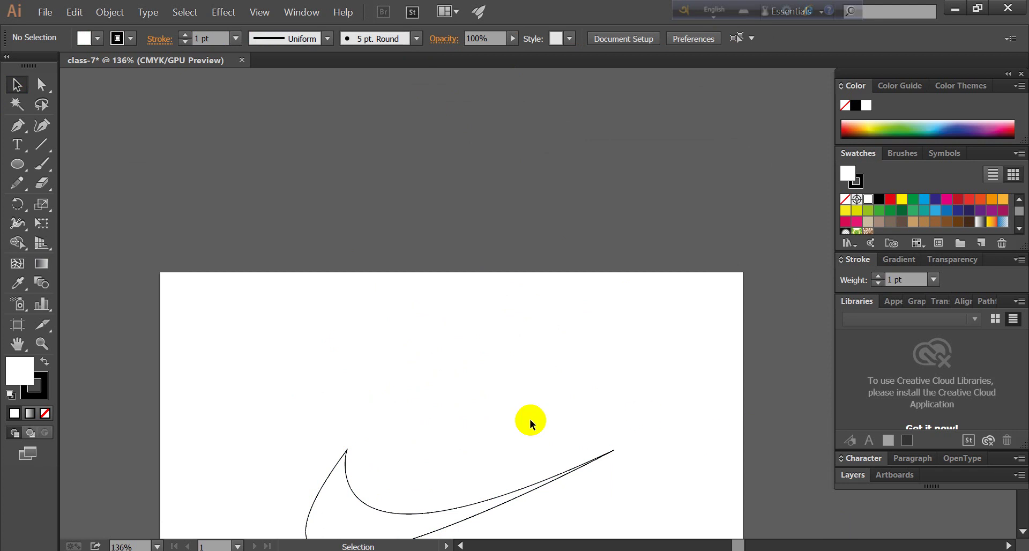
Delete the hand-drawn swoosh path from the artboard.
{"action": "scroll", "coordinate": [530, 419], "scroll_direction": "down", "scroll_amount": 5}
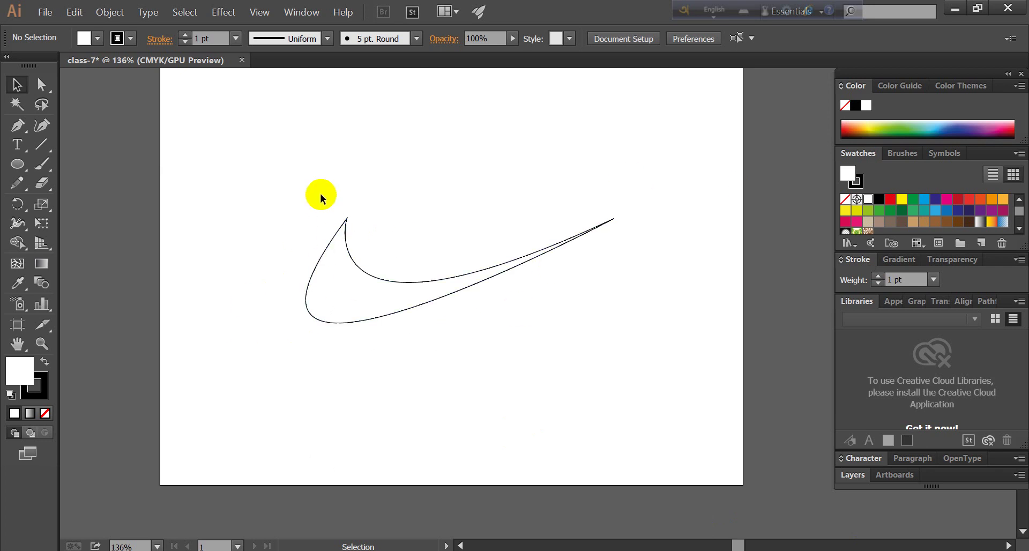
{"action": "left_click_drag", "start_coordinate": [322, 197], "coordinate": [654, 366]}
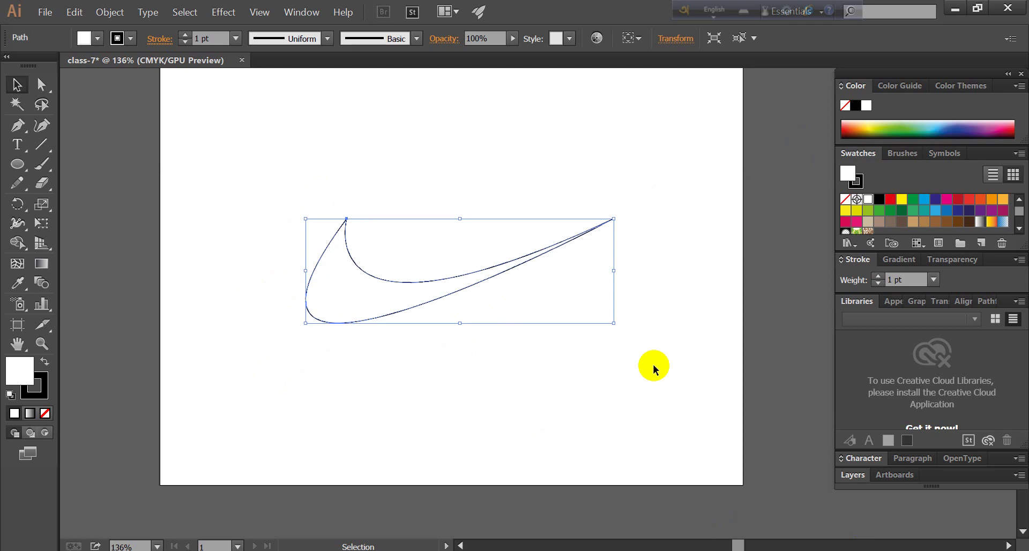
{"action": "key", "text": "Delete"}
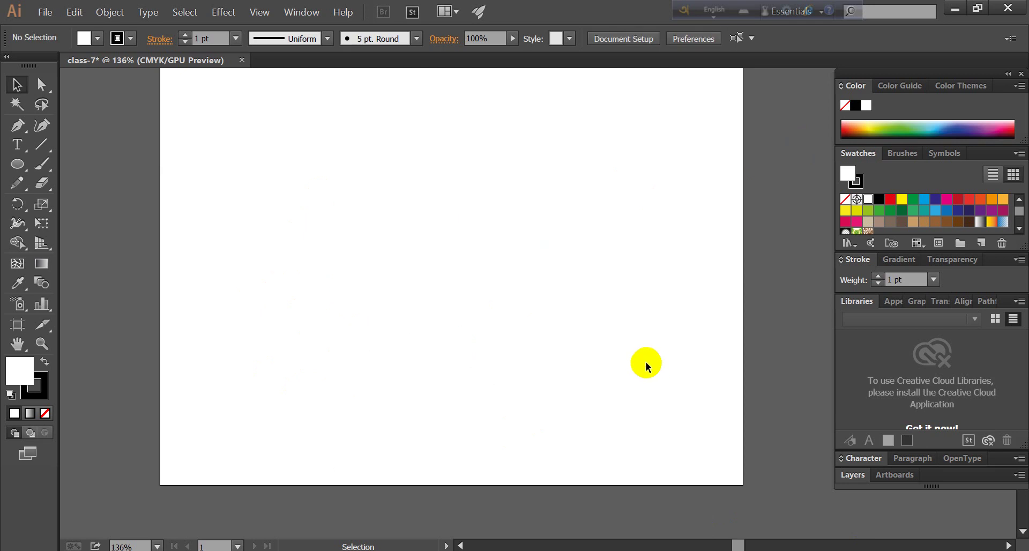
Open the reference image class8.jpg from the class-7 folder inside graphic logo on the Desktop.
{"action": "left_click", "coordinate": [46, 18]}
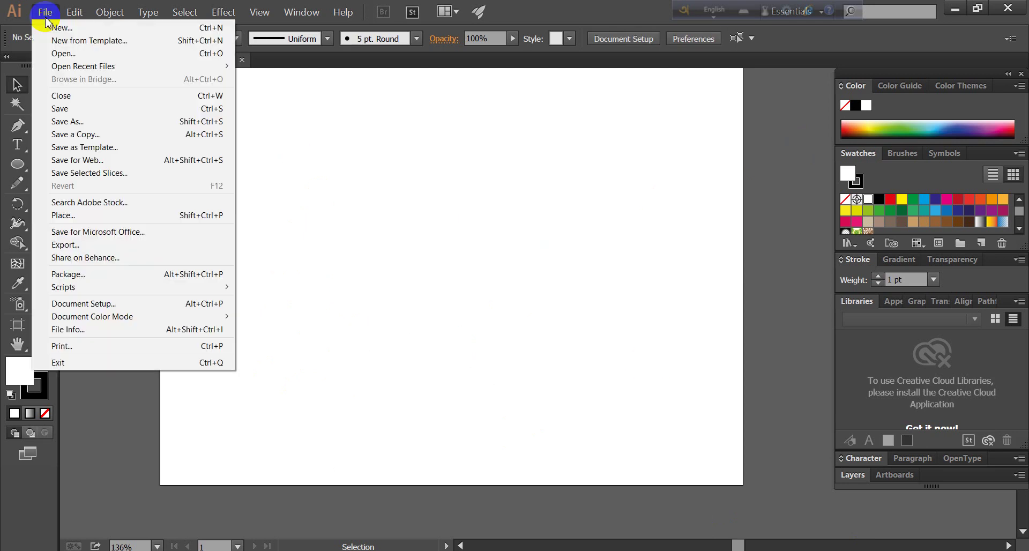
{"action": "left_click", "coordinate": [64, 53]}
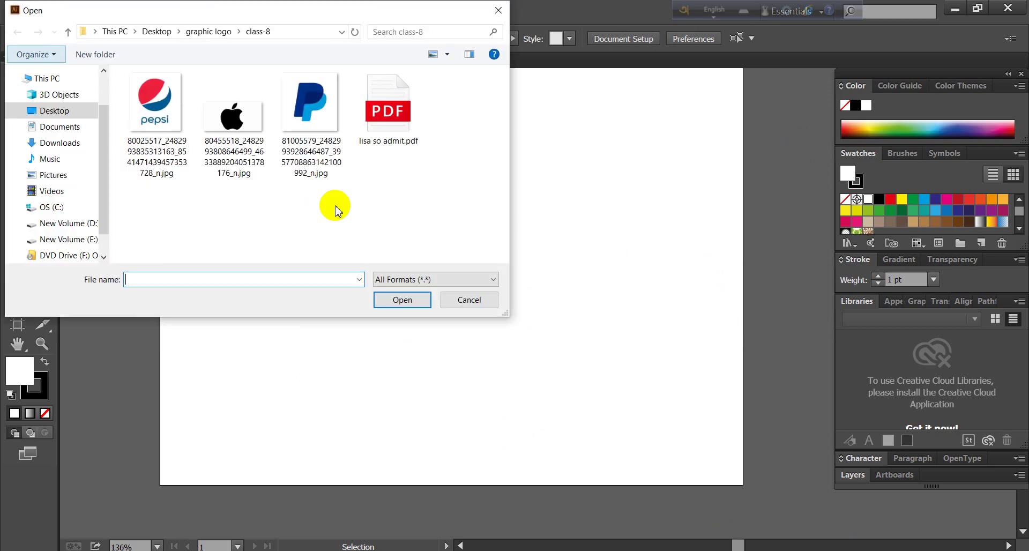
{"action": "left_click", "coordinate": [103, 258]}
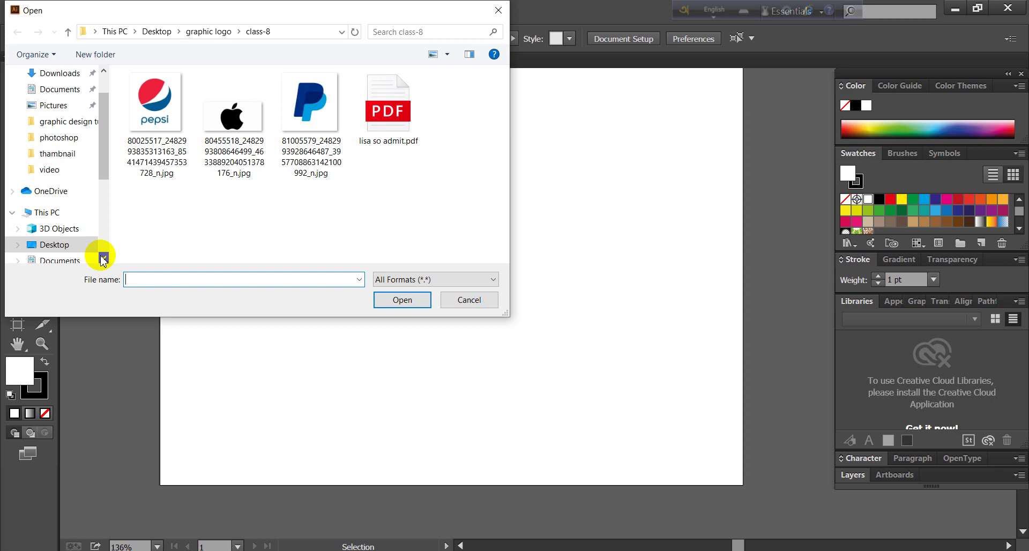
{"action": "left_click", "coordinate": [67, 247]}
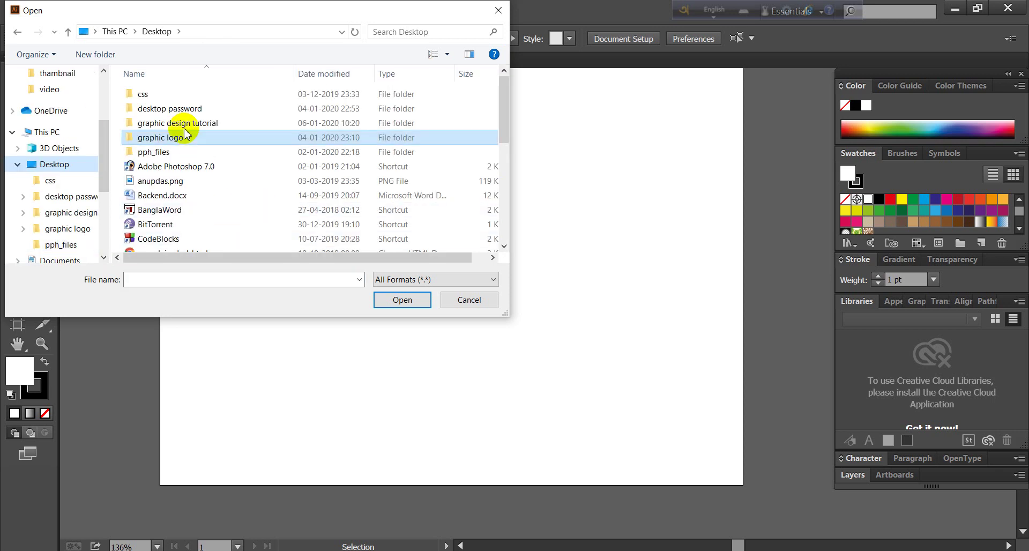
{"action": "double_click", "coordinate": [176, 138]}
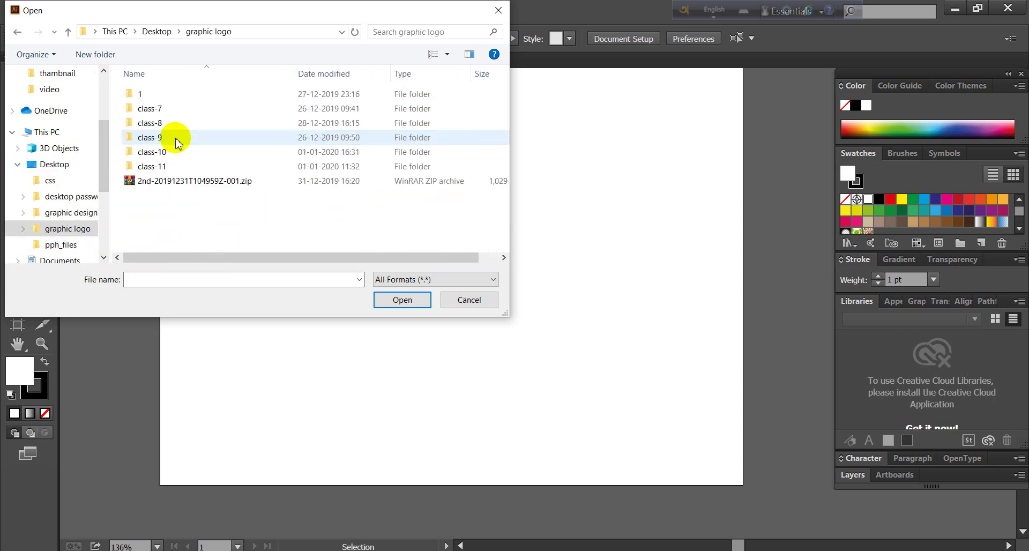
{"action": "double_click", "coordinate": [171, 109]}
{"action": "left_click", "coordinate": [173, 115]}
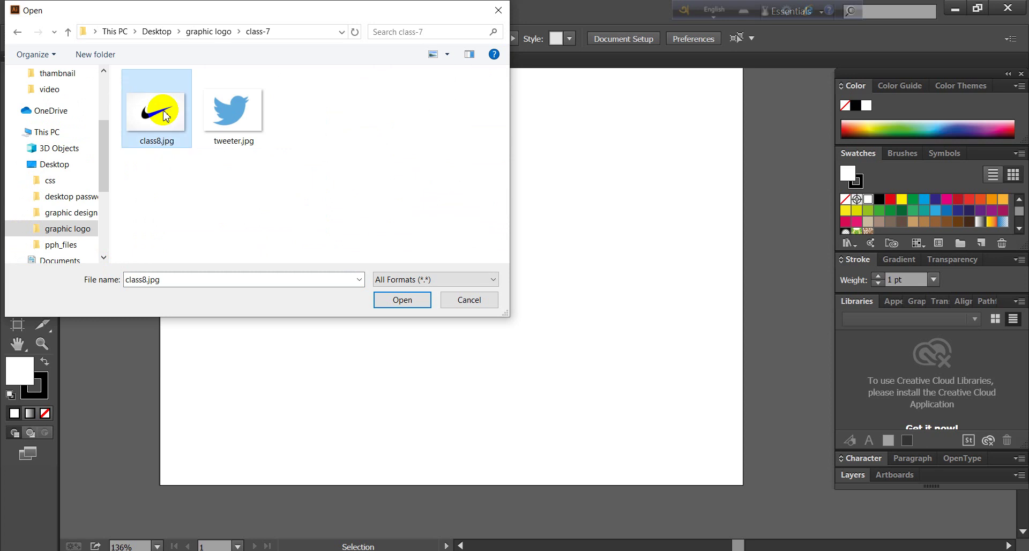
{"action": "left_click", "coordinate": [404, 300]}
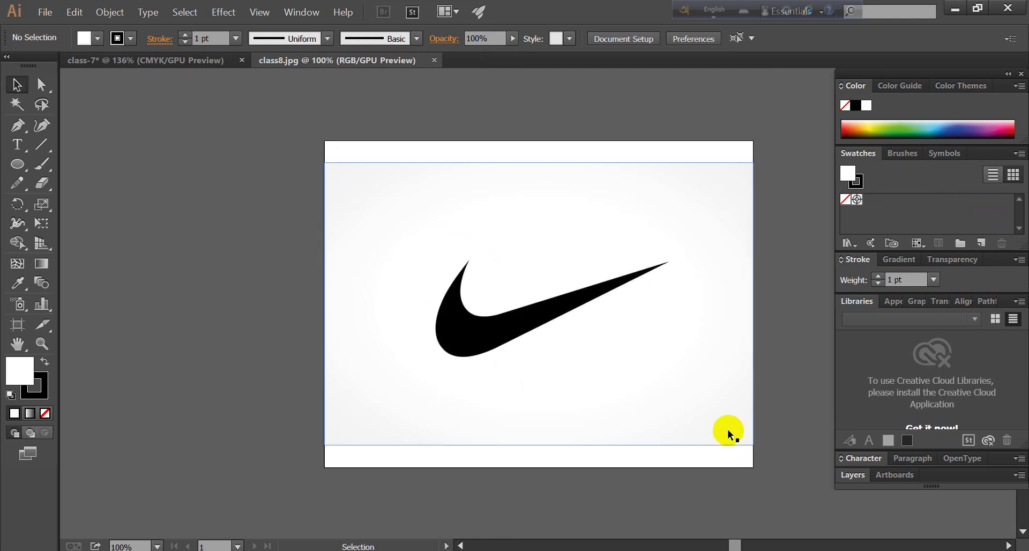
{"action": "key", "text": "ctrl+minus"}
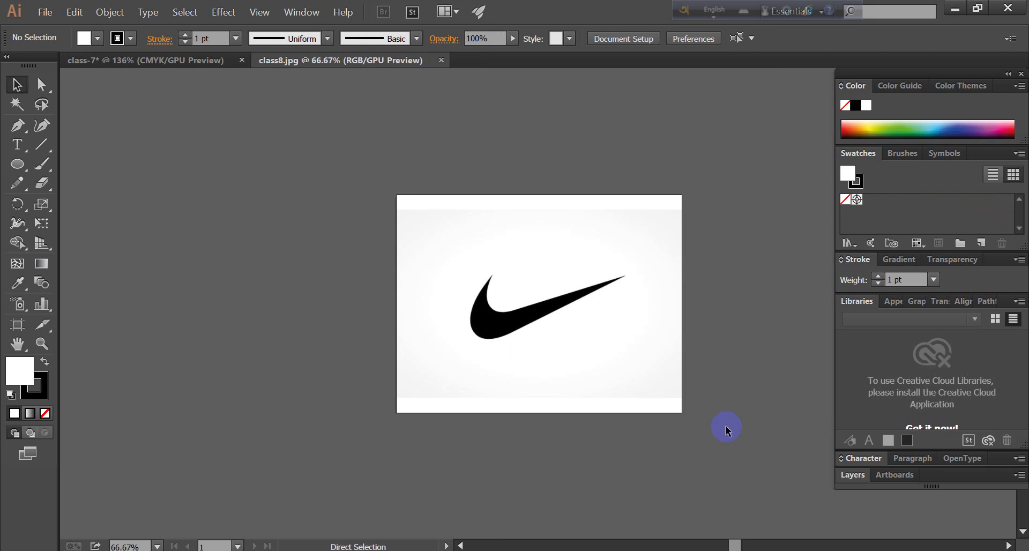
{"action": "key", "text": "ctrl+minus"}
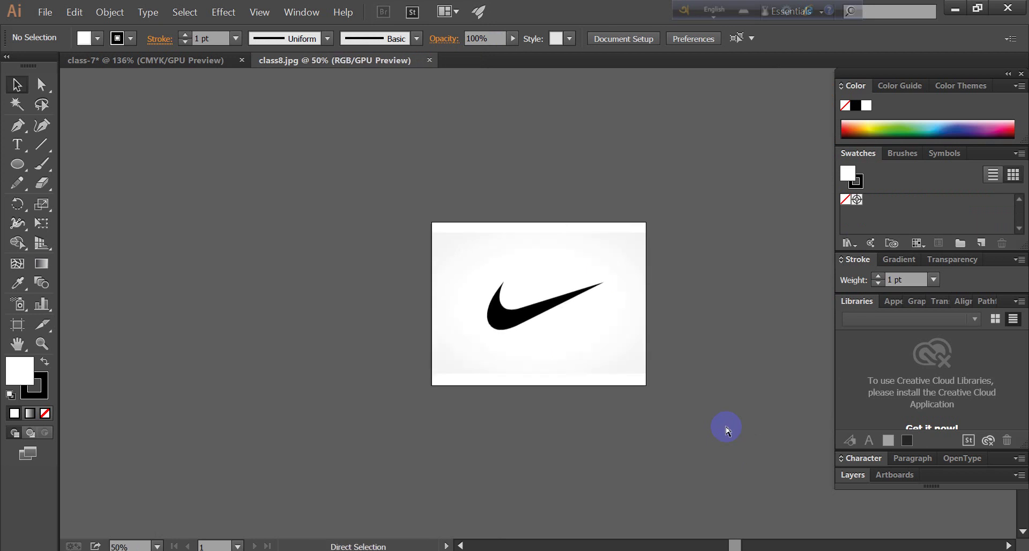
{"action": "key", "text": "ctrl+plus"}
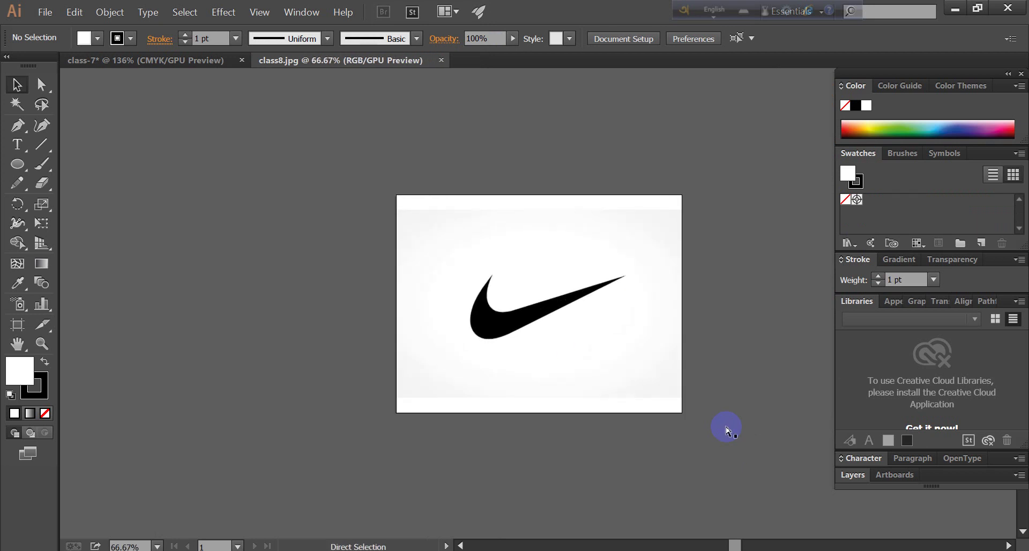
{"action": "key", "text": "ctrl+plus"}
{"action": "key", "text": "ctrl+minus"}
{"action": "key", "text": "ctrl+minus"}
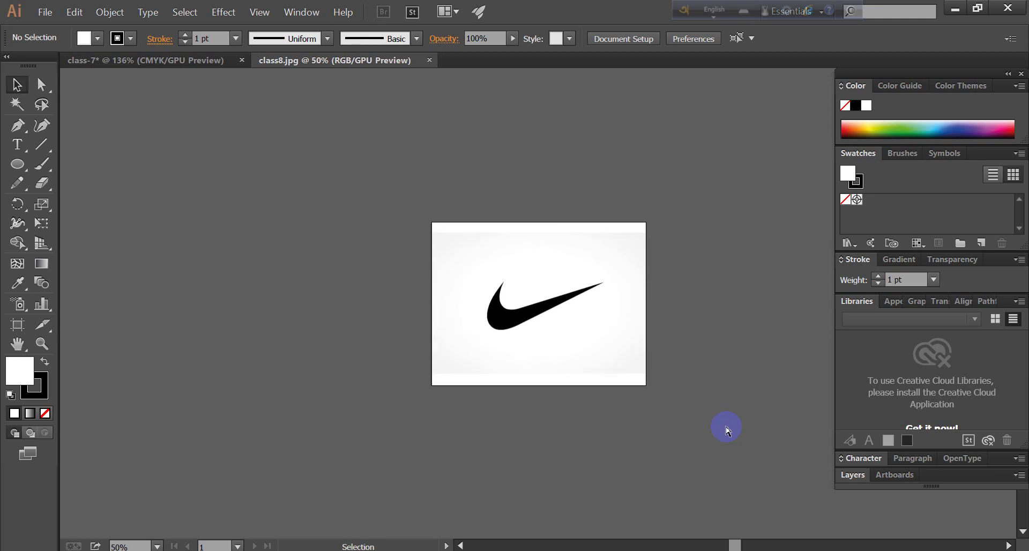
{"action": "key", "text": "ctrl+plus"}
{"action": "key", "text": "ctrl+plus"}
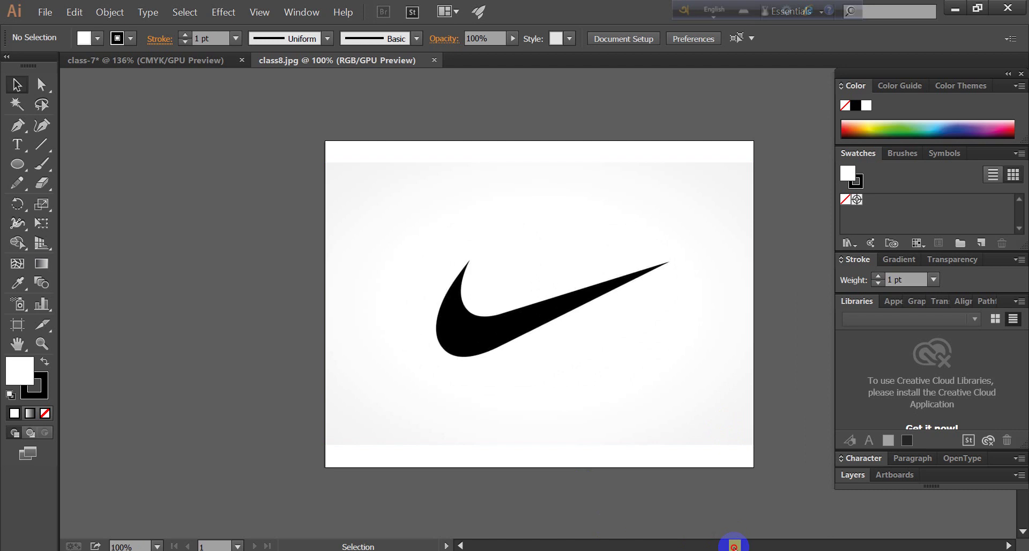
Scale the swoosh image down proportionally about its centre to about 475 × 313 pt.
{"action": "left_click_drag", "start_coordinate": [734, 545], "coordinate": [738, 545]}
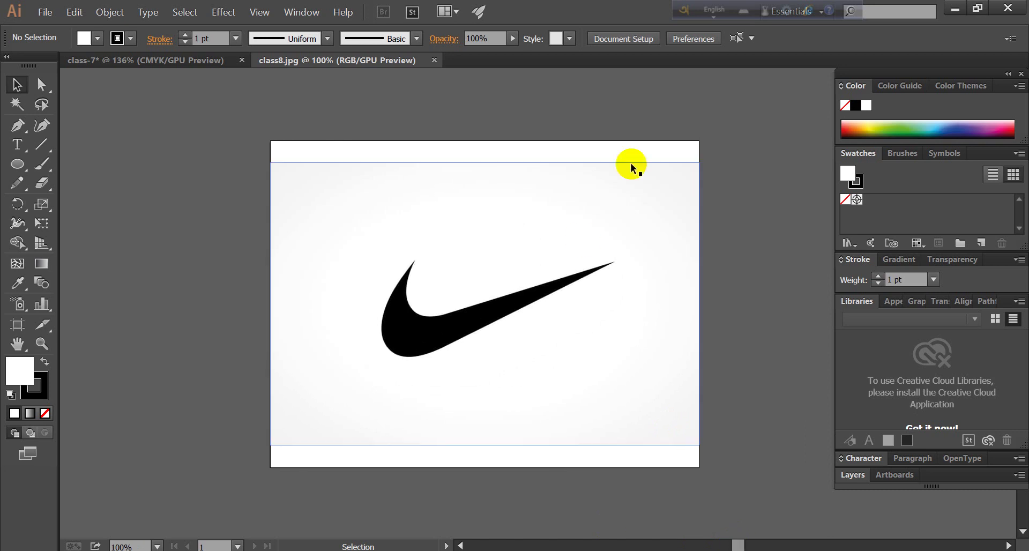
{"action": "left_click", "coordinate": [675, 432]}
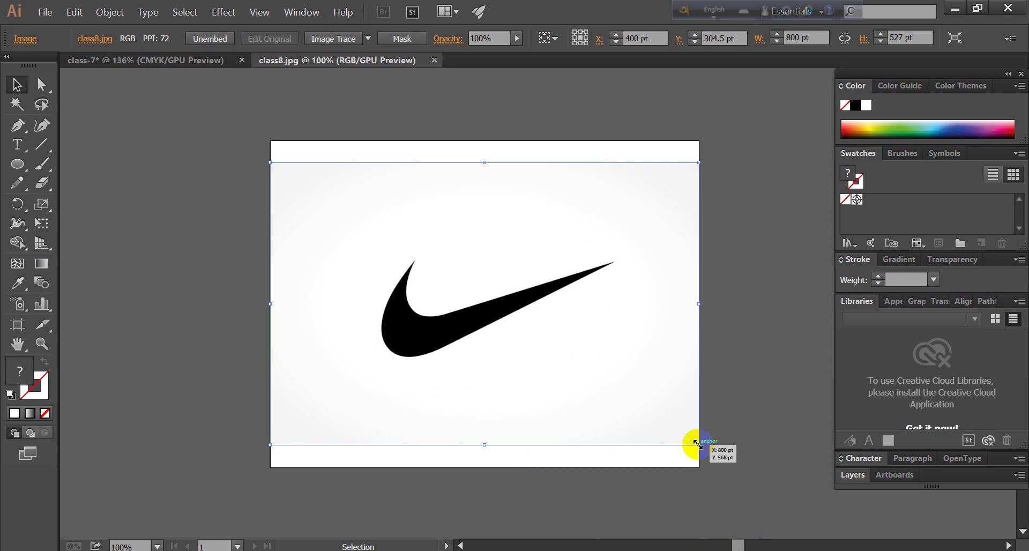
{"action": "key", "text": "shift"}
{"action": "left_click_drag", "start_coordinate": [695, 443], "coordinate": [641, 386]}
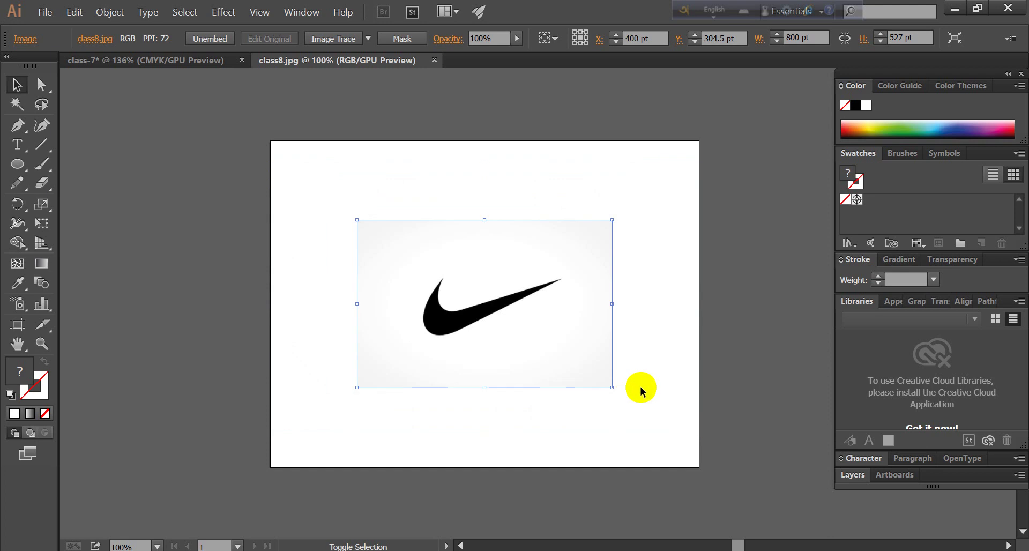
Try copying the scaled image into the class-7 document, then undo it and return to class8.jpg.
{"action": "left_click", "coordinate": [502, 304]}
{"action": "left_click_drag", "start_coordinate": [502, 303], "coordinate": [417, 240]}
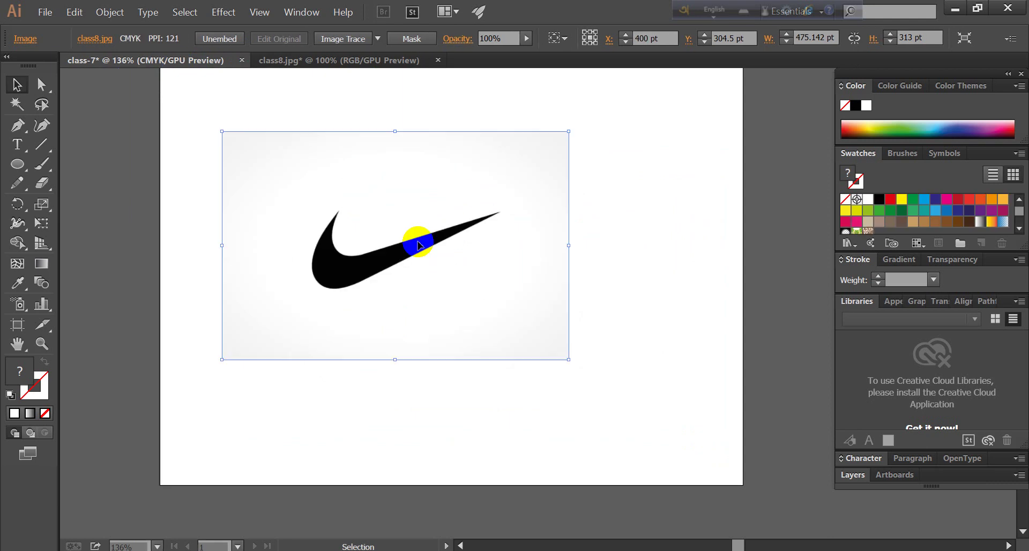
{"action": "key", "text": "ctrl+z"}
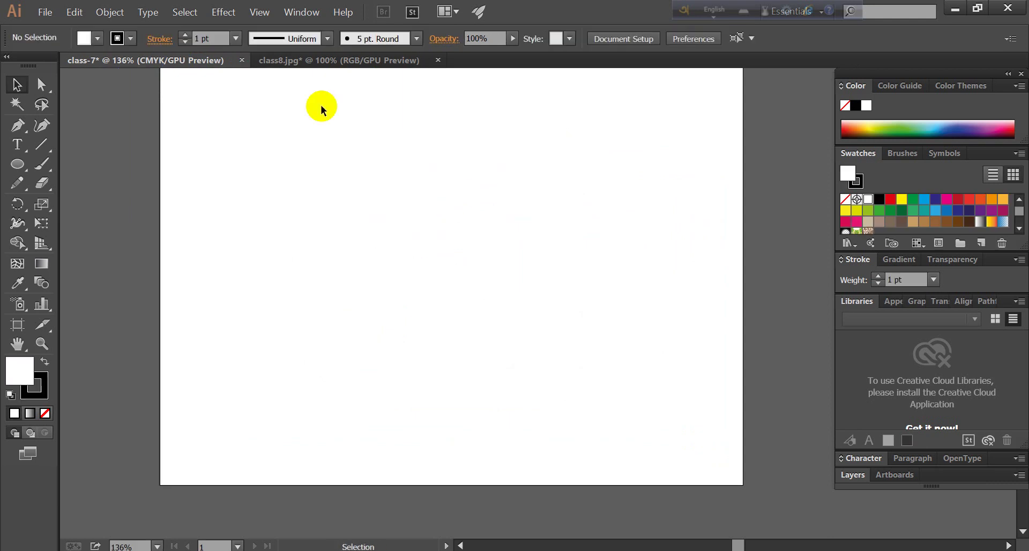
{"action": "left_click", "coordinate": [328, 40]}
{"action": "left_click", "coordinate": [328, 61]}
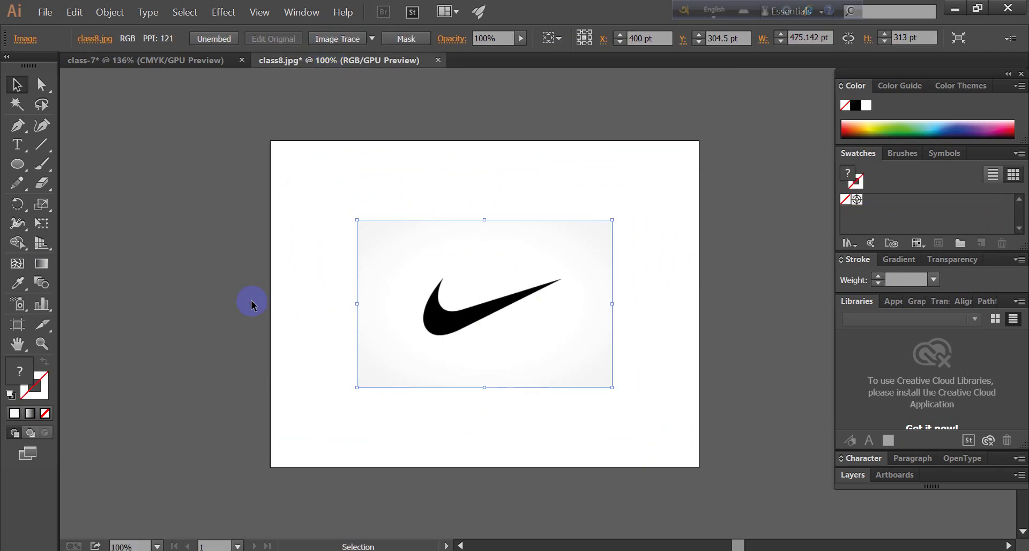
Copy the scaled swoosh image from class8.jpg into the class-7 document and position it at about X 376 pt, Y 305 pt.
{"action": "left_click", "coordinate": [253, 304]}
{"action": "left_click", "coordinate": [10, 85]}
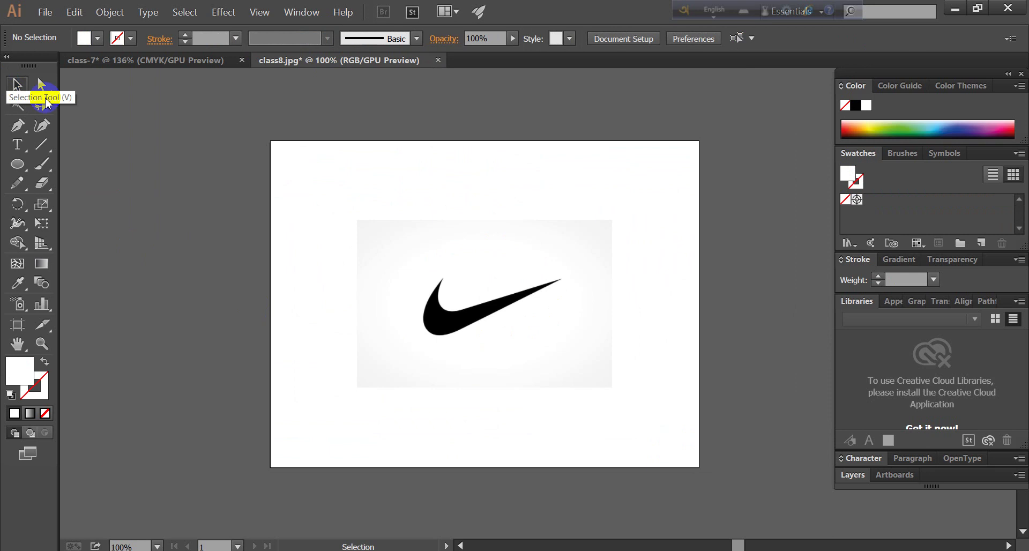
{"action": "left_click", "coordinate": [442, 310]}
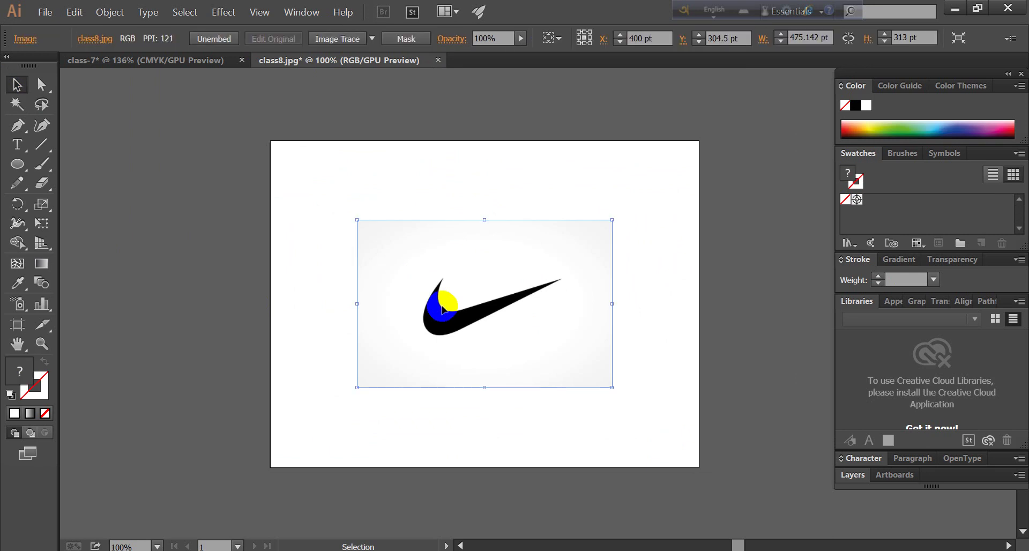
{"action": "left_click_drag", "start_coordinate": [442, 310], "coordinate": [437, 266]}
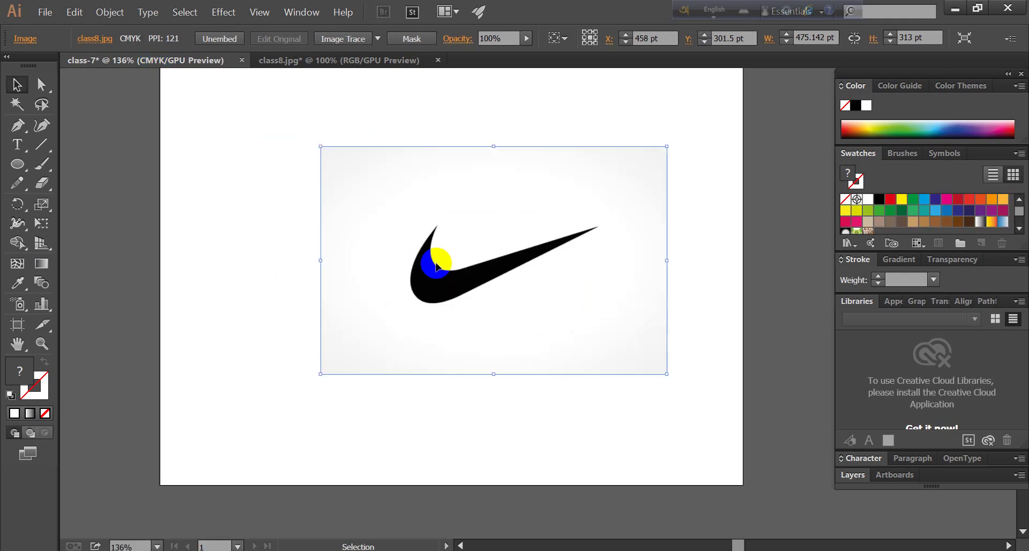
{"action": "left_click_drag", "start_coordinate": [437, 266], "coordinate": [377, 269]}
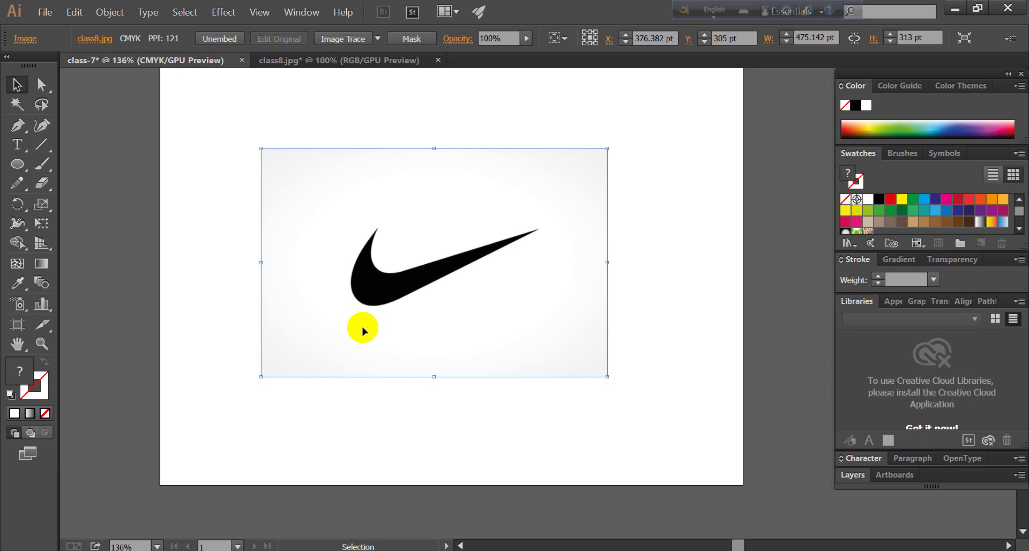
{"action": "left_click", "coordinate": [234, 118]}
Try starting a curved Pen tool path at the swoosh's upper-left tip, then undo it.
{"action": "left_click", "coordinate": [18, 125]}
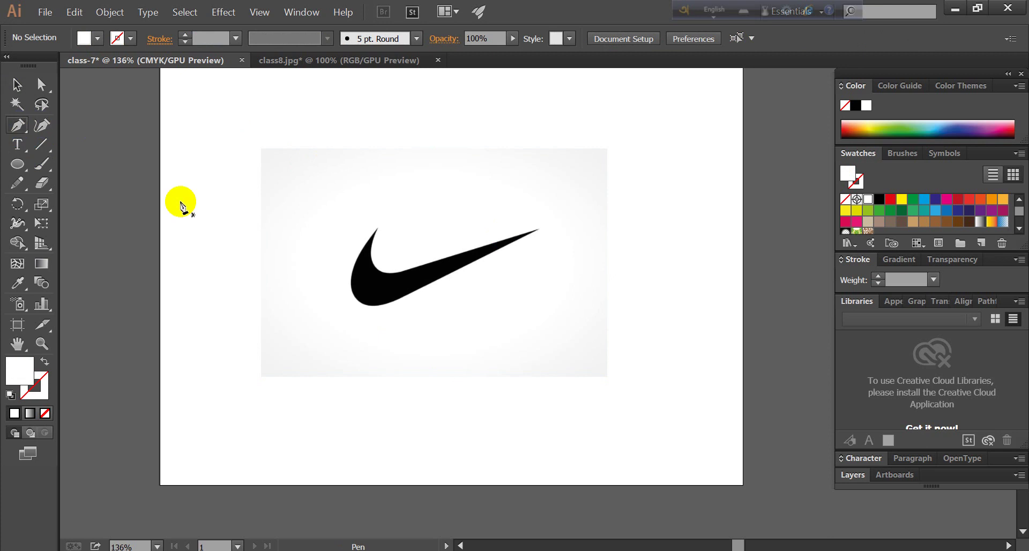
{"action": "left_click_drag", "start_coordinate": [375, 229], "coordinate": [438, 260]}
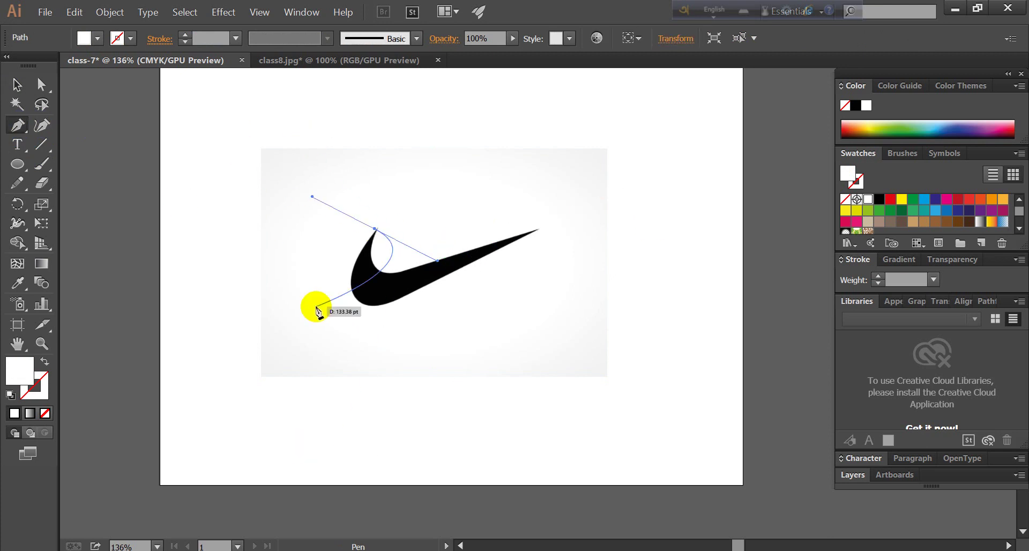
{"action": "key", "text": "ctrl+z"}
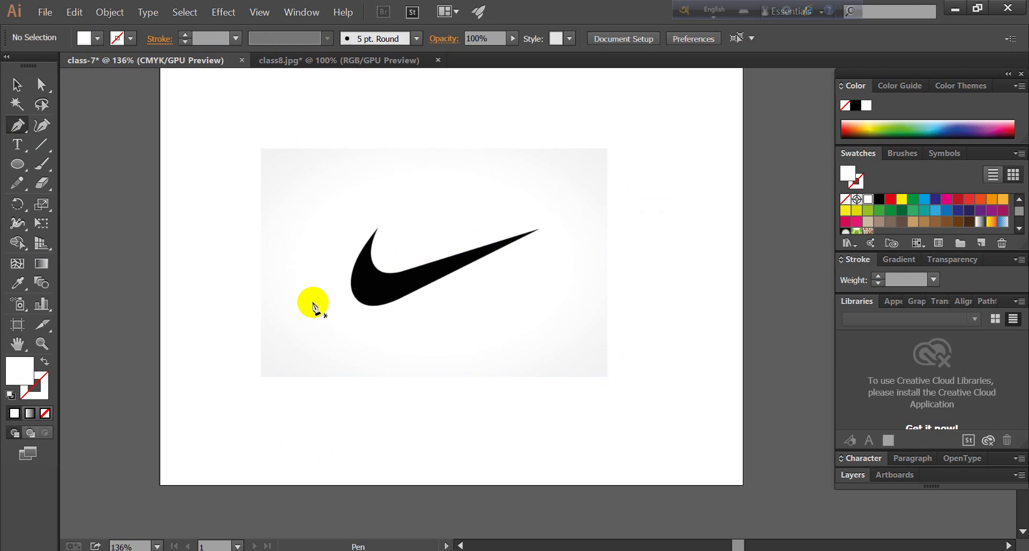
{"action": "key", "text": "ctrl"}
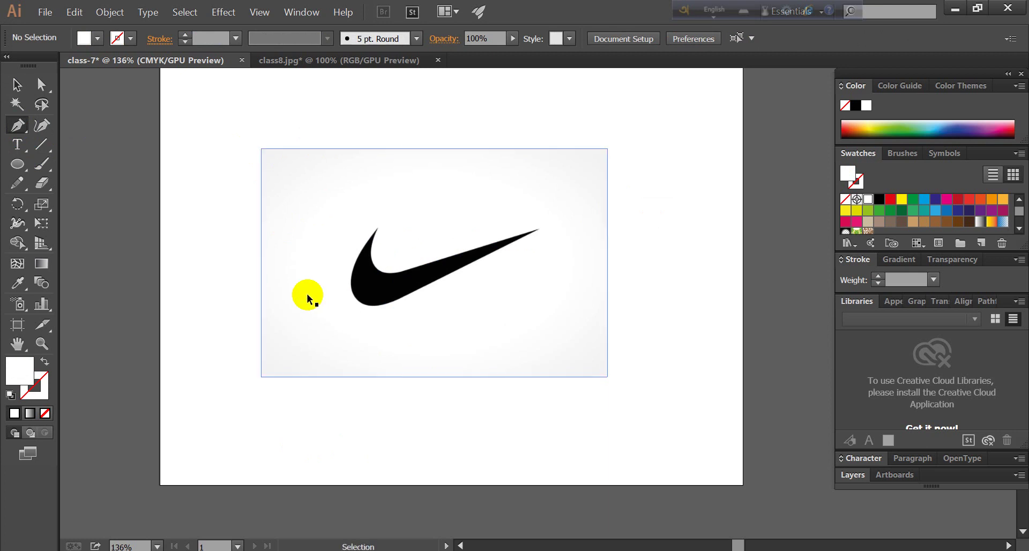
{"action": "left_click_drag", "start_coordinate": [308, 295], "coordinate": [223, 239]}
{"action": "left_click", "coordinate": [223, 239], "text": "ctrl"}
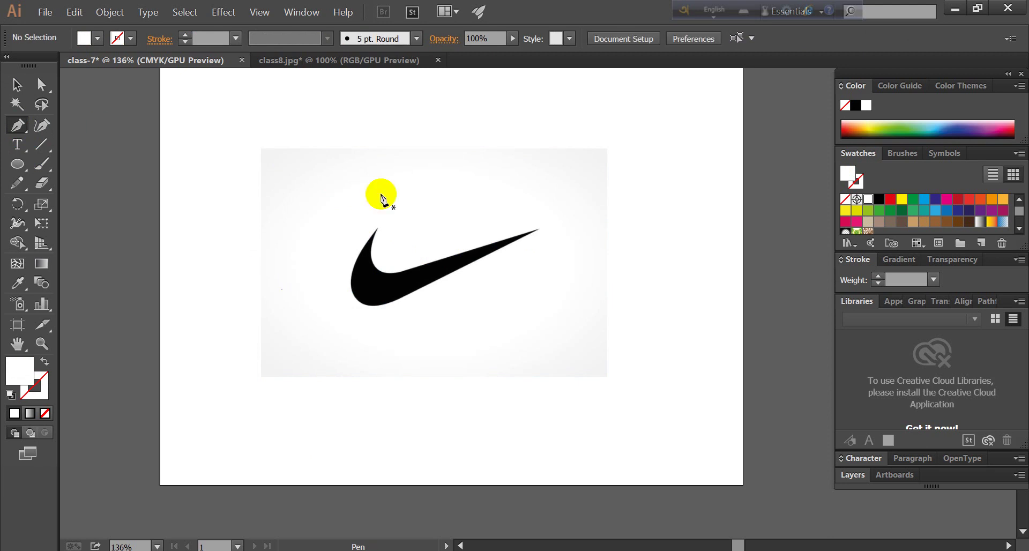
{"action": "left_click", "coordinate": [16, 85]}
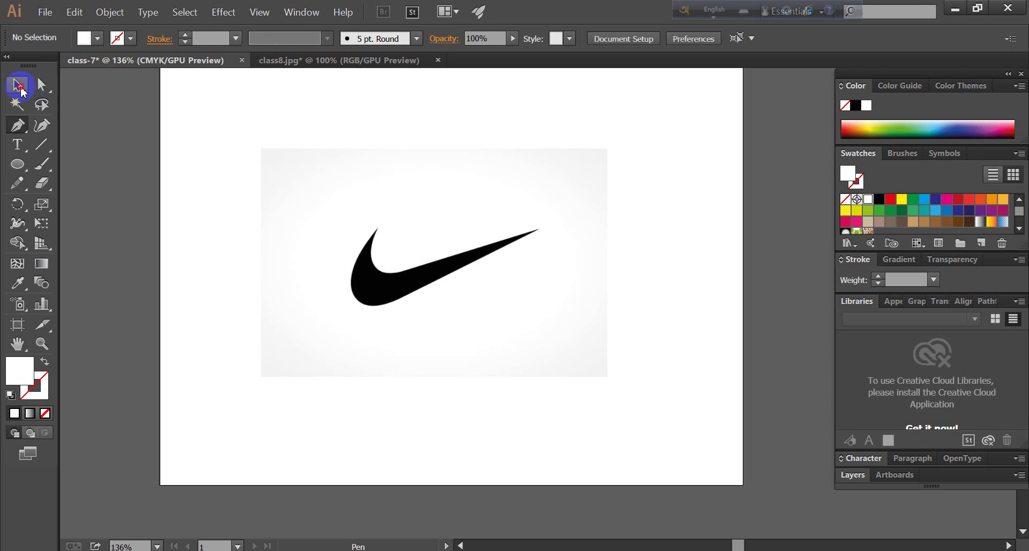
{"action": "left_click", "coordinate": [339, 236]}
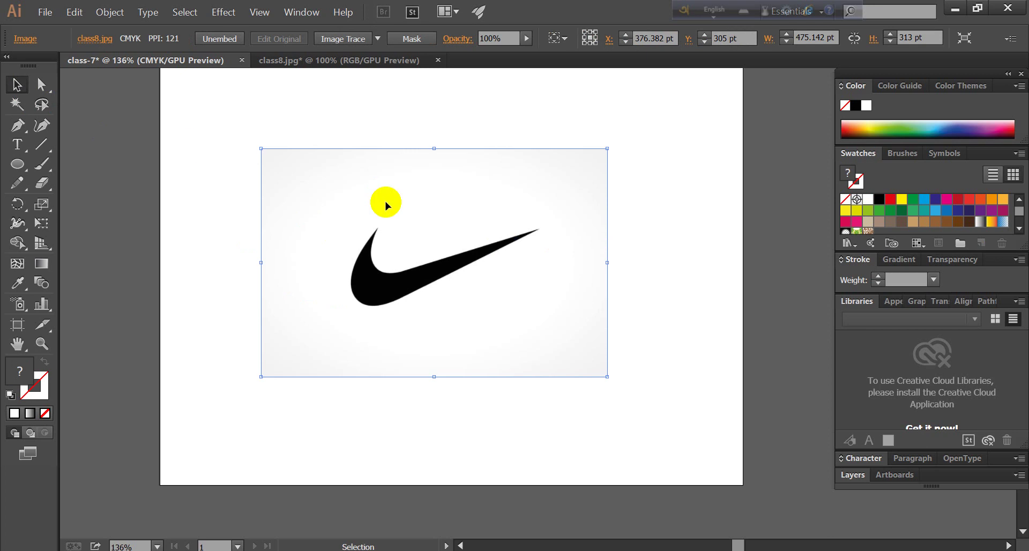
{"action": "left_click", "coordinate": [185, 150]}
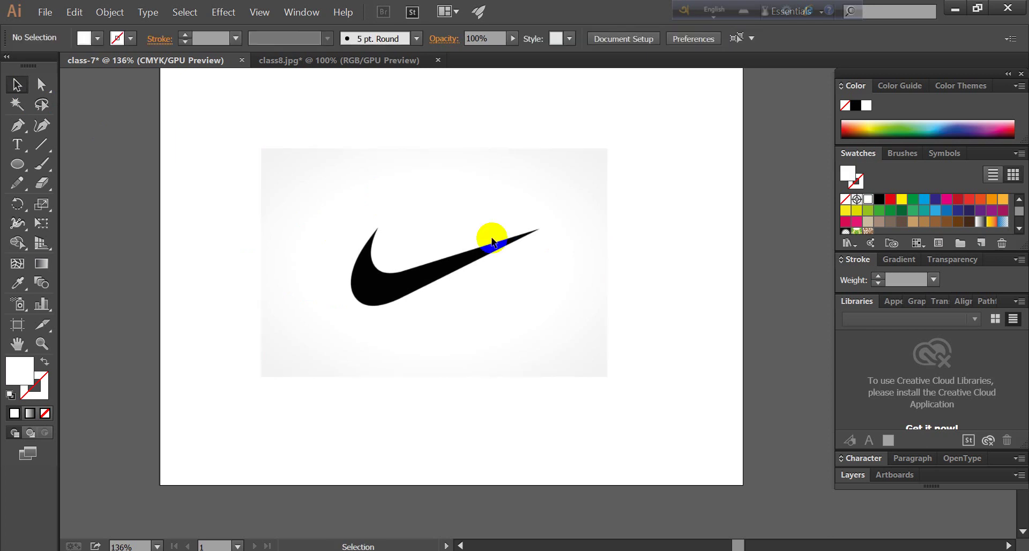
{"action": "left_click_drag", "start_coordinate": [492, 238], "coordinate": [561, 256]}
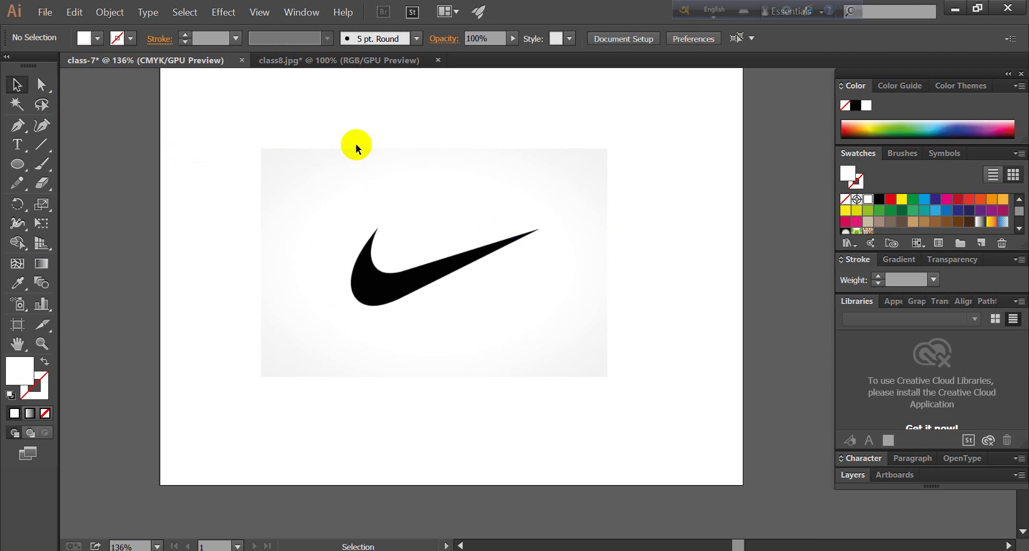
{"action": "left_click", "coordinate": [11, 86]}
{"action": "left_click_drag", "start_coordinate": [429, 232], "coordinate": [496, 338]}
{"action": "left_click_drag", "start_coordinate": [372, 253], "coordinate": [602, 365]}
{"action": "left_click_drag", "start_coordinate": [386, 177], "coordinate": [549, 383]}
{"action": "left_click_drag", "start_coordinate": [433, 219], "coordinate": [531, 395]}
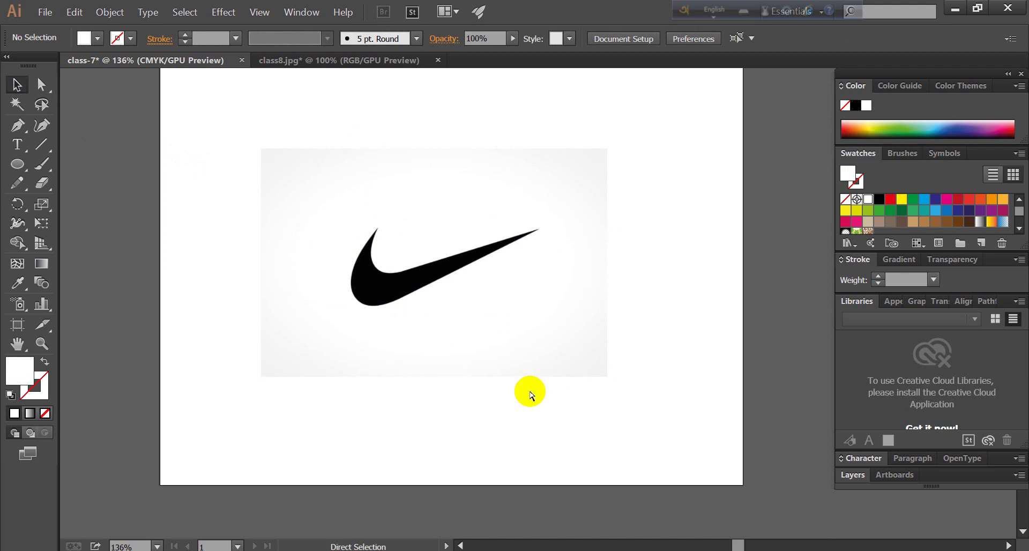
{"action": "key", "text": "ctrl+a"}
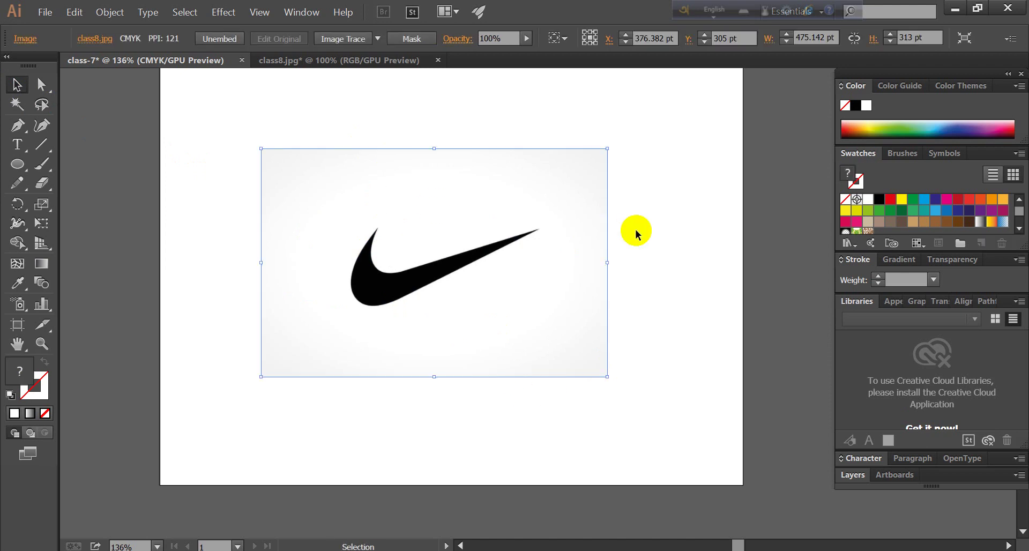
Move the swoosh image slightly up and left to about X 366 pt, Y 295 pt and deselect it.
{"action": "left_click", "coordinate": [634, 232]}
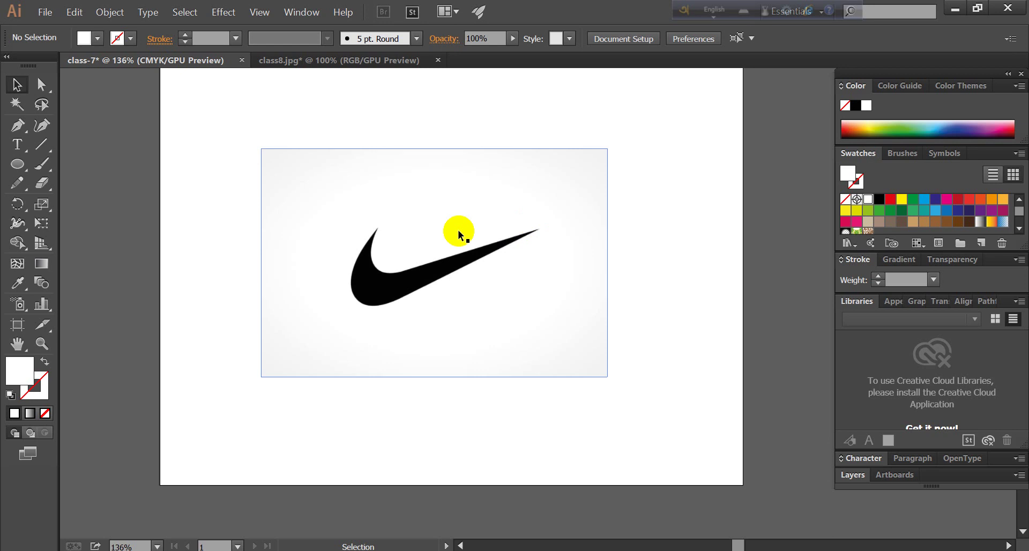
{"action": "mouse_move", "coordinate": [458, 235]}
{"action": "left_mouse_down"}
{"action": "mouse_move", "coordinate": [356, 326]}
{"action": "mouse_move", "coordinate": [487, 232]}
{"action": "mouse_move", "coordinate": [450, 228]}
{"action": "left_mouse_up"}
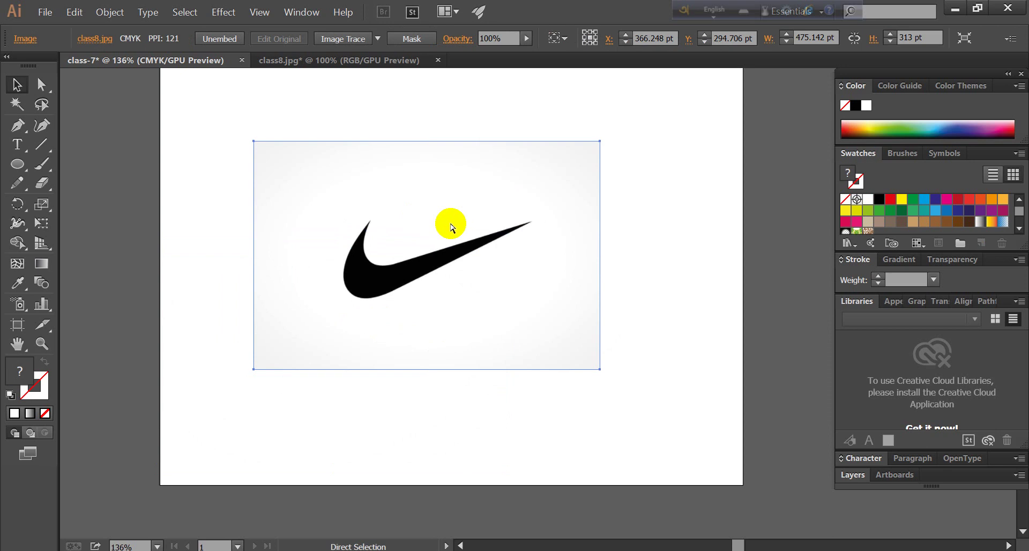
{"action": "key", "text": "ctrl+shift+a"}
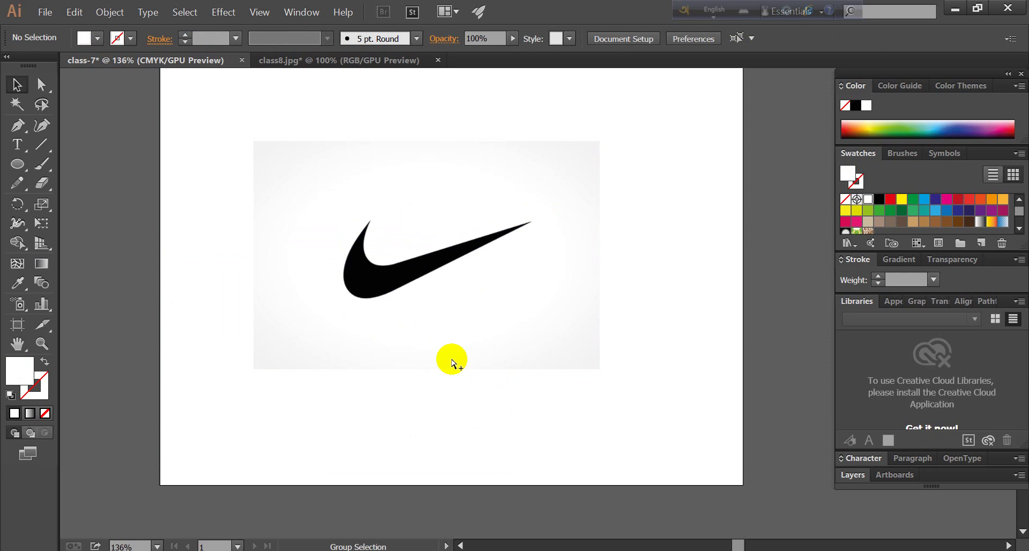
Try moving the swoosh image toward the artboard's lower right, then undo the move and deselect the image.
{"action": "left_click", "coordinate": [452, 364]}
{"action": "left_click_drag", "start_coordinate": [452, 363], "coordinate": [503, 428]}
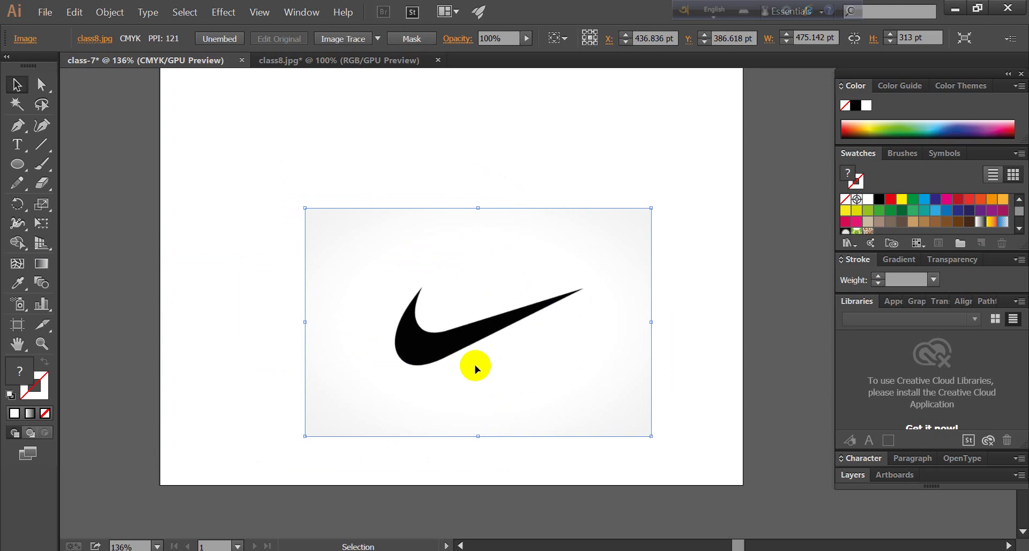
{"action": "key", "text": "ctrl+z"}
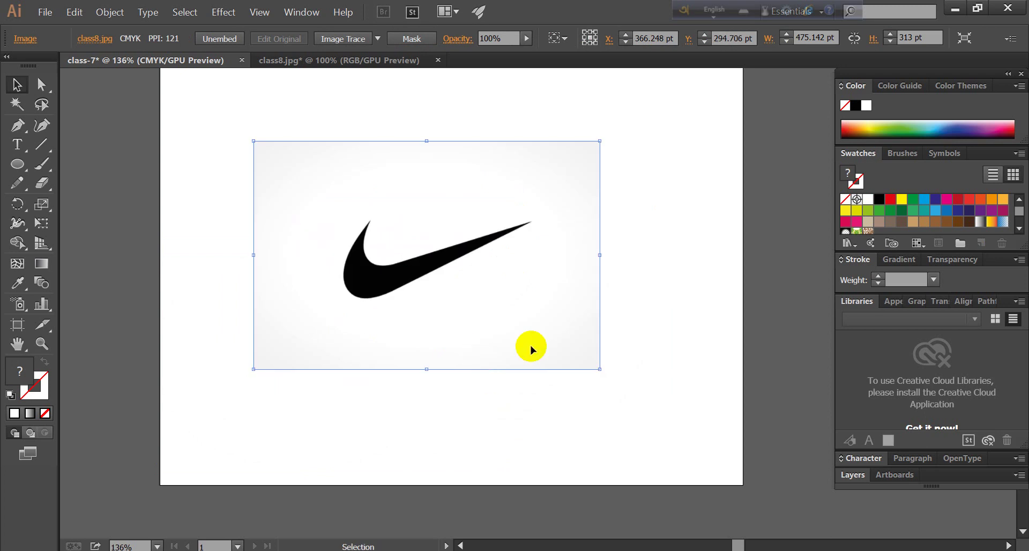
{"action": "key", "text": "ctrl+shift+a"}
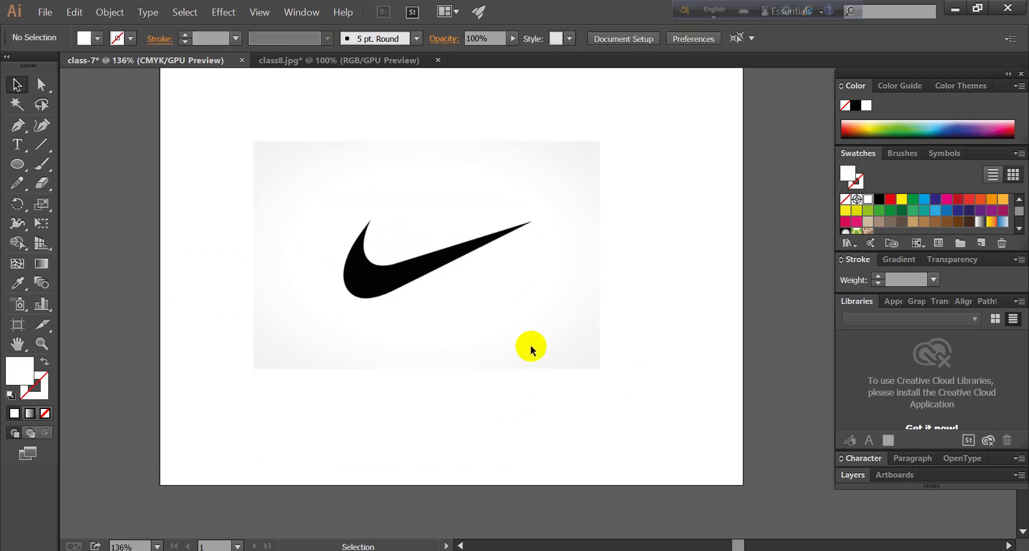
Trace the swoosh's inner curve with the Pen tool from its upper-left tip to the start of the straight upper edge.
{"action": "scroll", "coordinate": [532, 351], "scroll_direction": "up", "scroll_amount": 2}
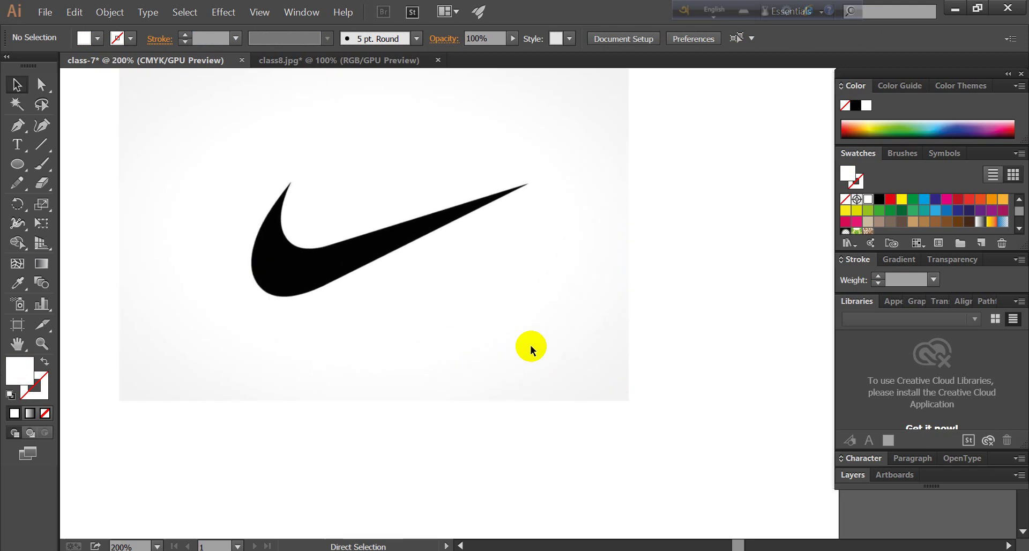
{"action": "left_click", "coordinate": [24, 121]}
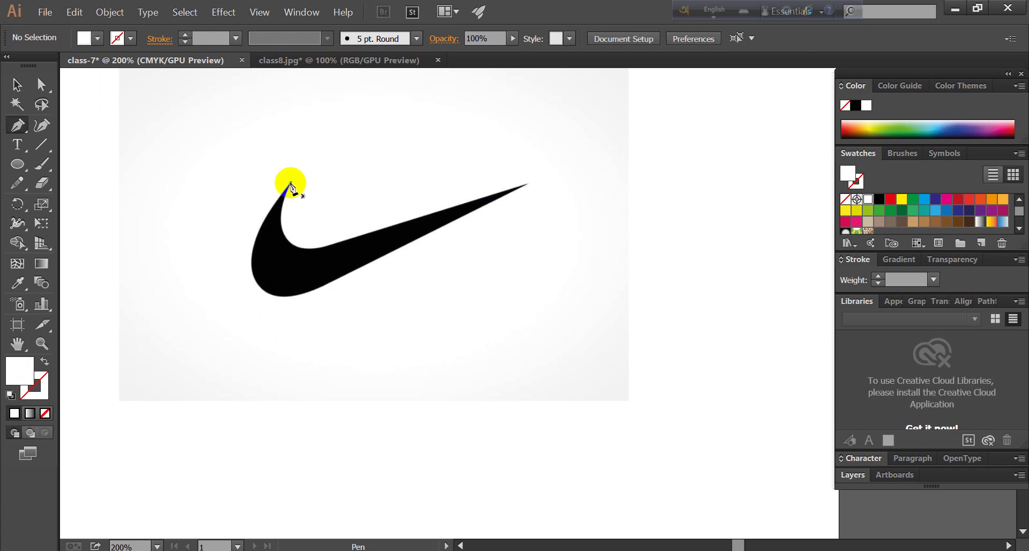
{"action": "left_click_drag", "start_coordinate": [291, 184], "coordinate": [292, 253]}
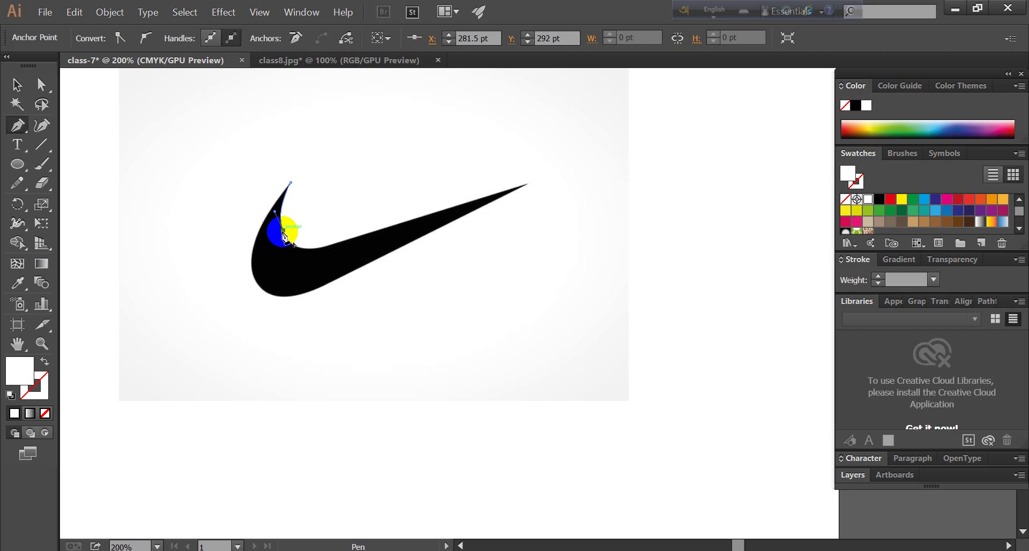
{"action": "left_click_drag", "start_coordinate": [283, 234], "coordinate": [363, 243]}
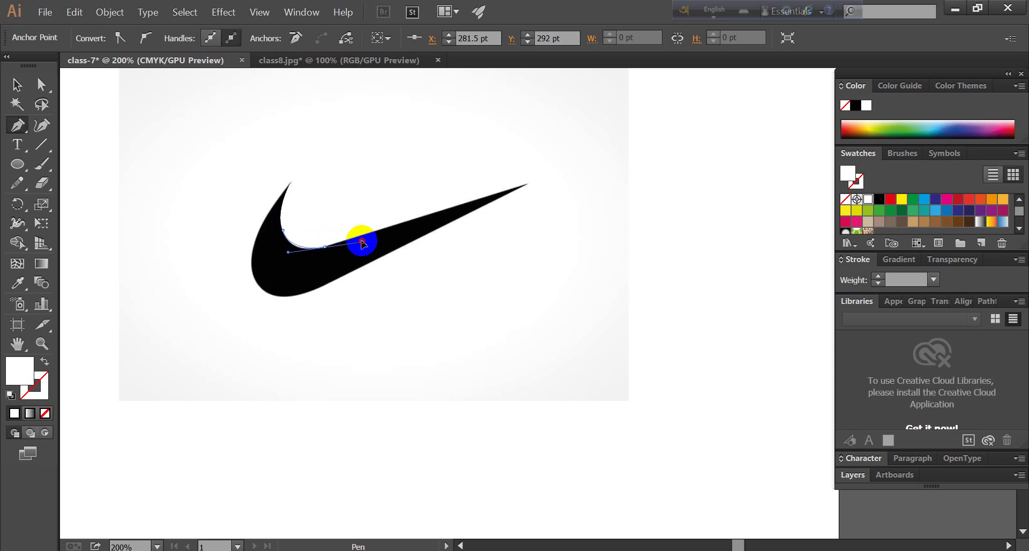
{"action": "left_click_drag", "start_coordinate": [363, 243], "coordinate": [363, 241]}
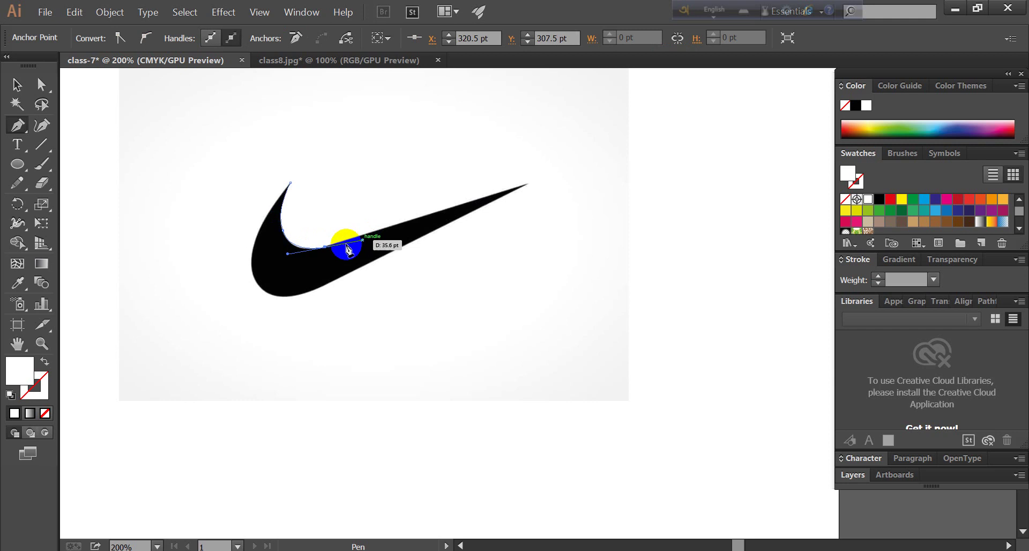
{"action": "left_click", "coordinate": [325, 248]}
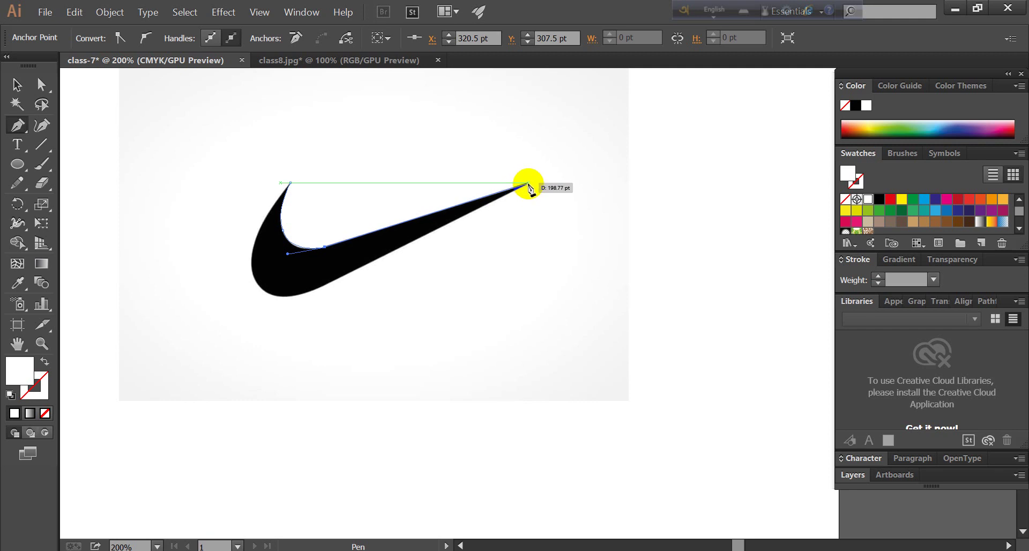
Continue the path straight to the swoosh's right tip and back along the lower edge to where the bottom curve begins.
{"action": "left_click", "coordinate": [528, 186]}
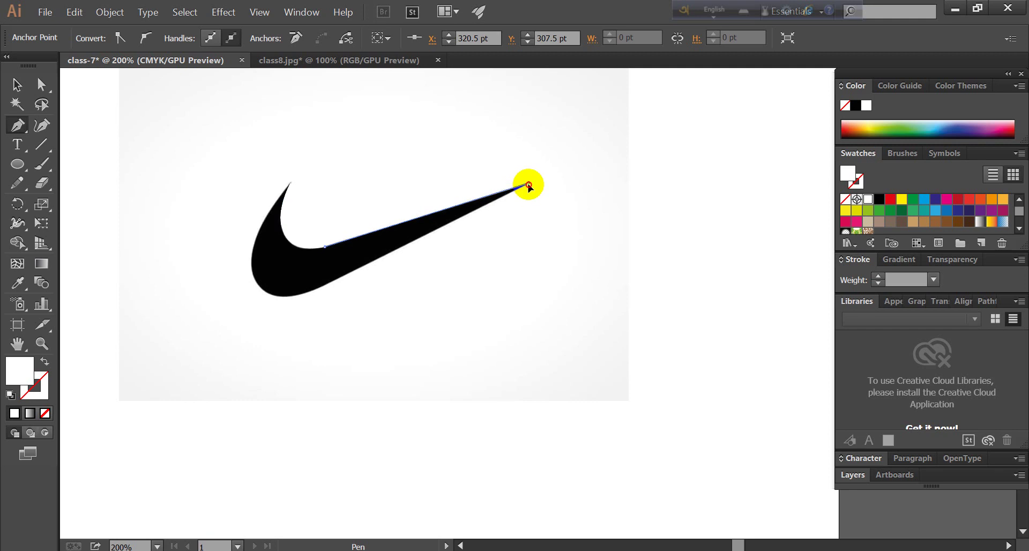
{"action": "left_click", "coordinate": [529, 186]}
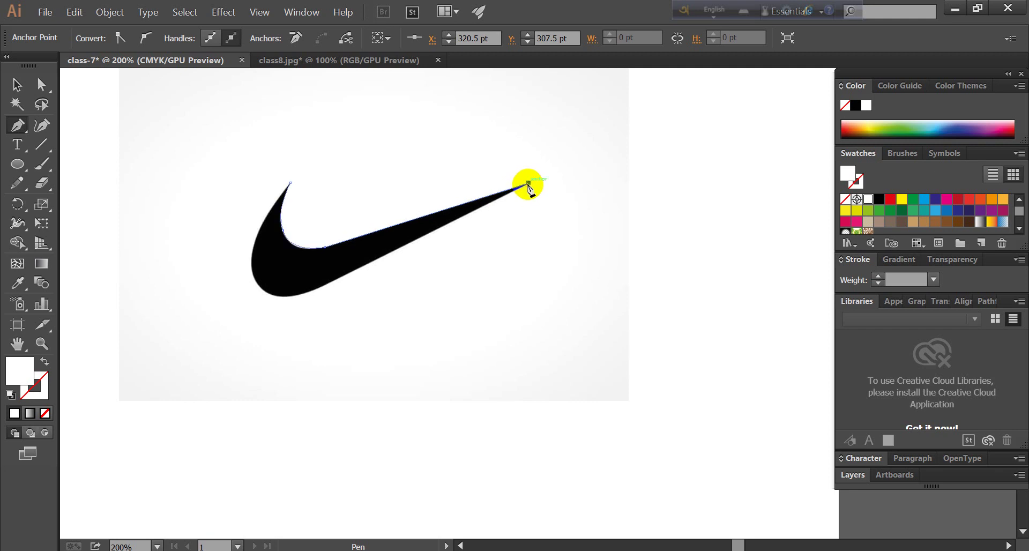
{"action": "left_click_drag", "start_coordinate": [528, 186], "coordinate": [318, 295]}
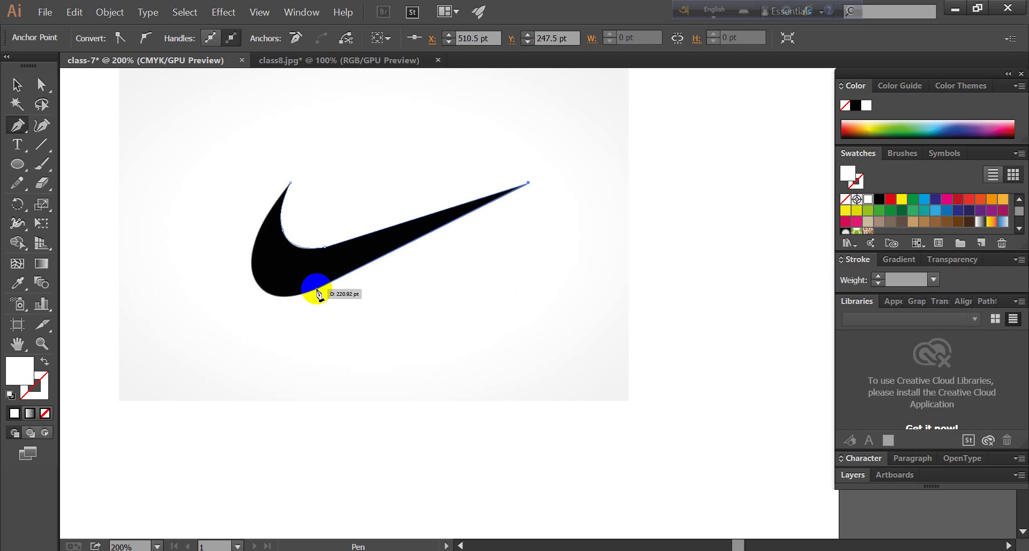
{"action": "left_click_drag", "start_coordinate": [318, 294], "coordinate": [18, 391]}
Remove the traced path's fill and give it a red stroke.
{"action": "left_click", "coordinate": [45, 414]}
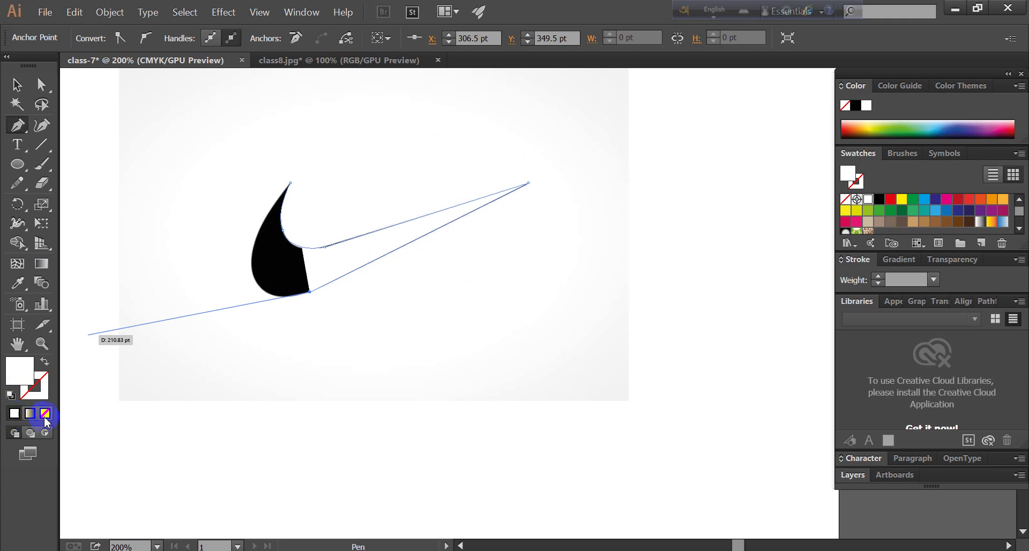
{"action": "left_click", "coordinate": [45, 417]}
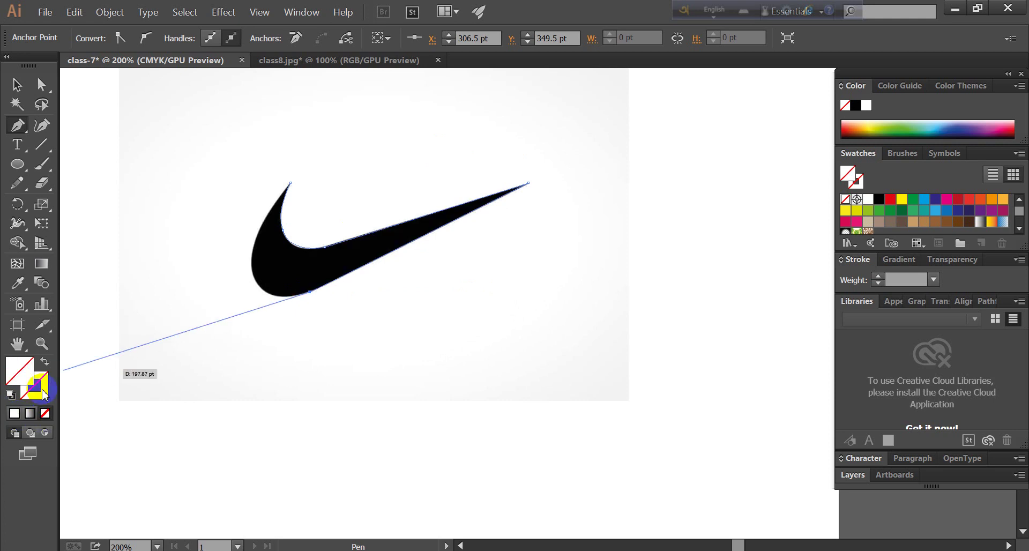
{"action": "left_click", "coordinate": [44, 395]}
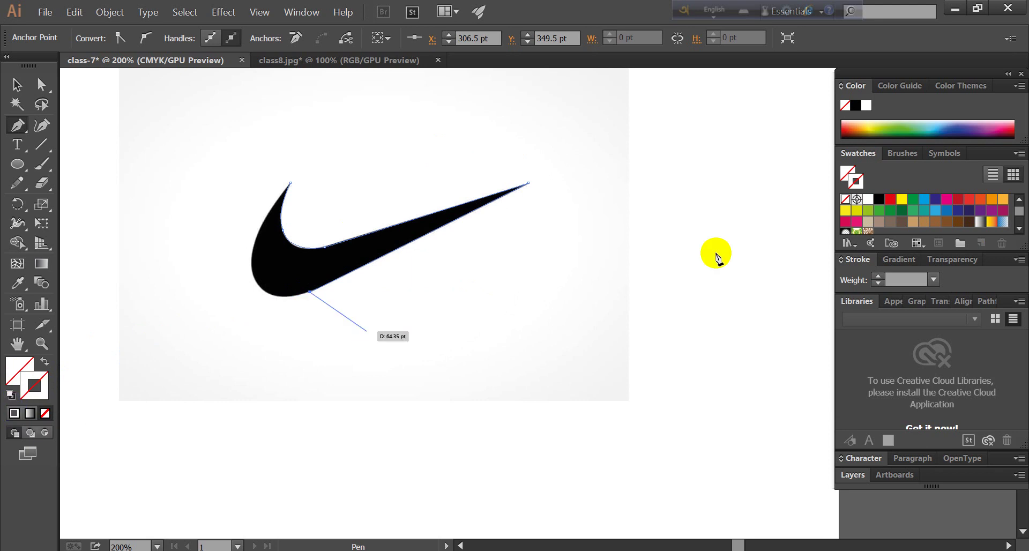
{"action": "left_click", "coordinate": [872, 244]}
{"action": "left_click", "coordinate": [890, 201]}
{"action": "left_click", "coordinate": [889, 201]}
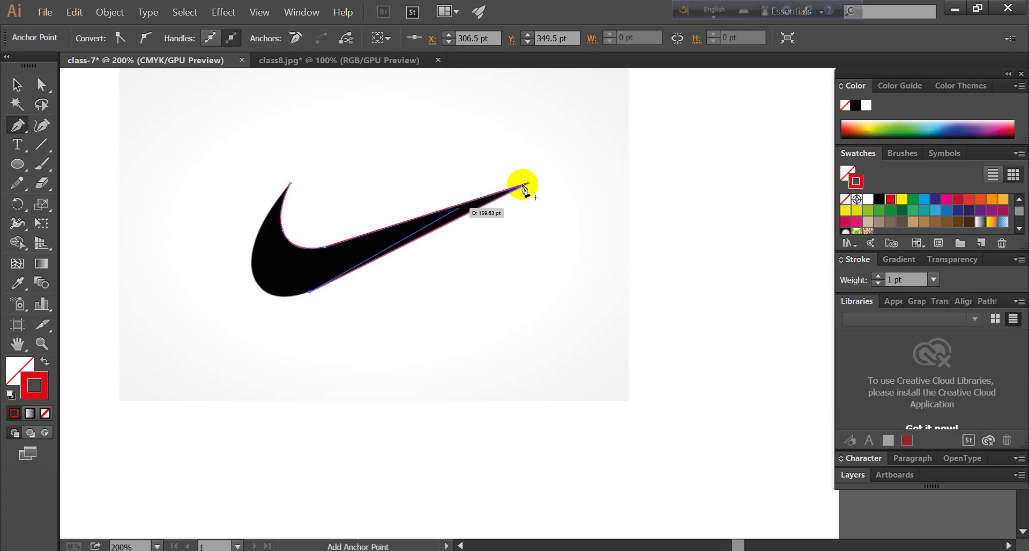
{"action": "left_click_drag", "start_coordinate": [299, 295], "coordinate": [262, 292]}
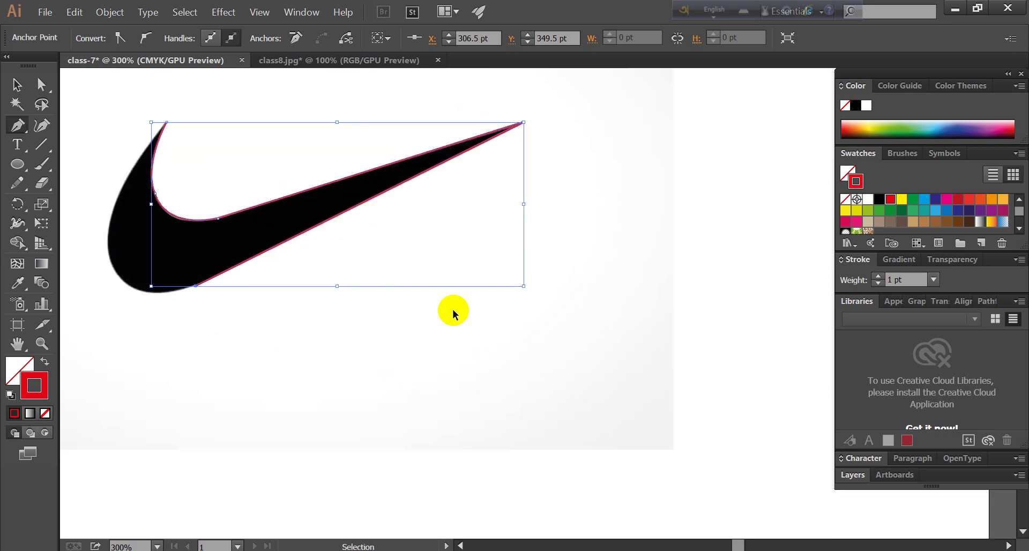
Continue the Pen path from the lower edge around the swoosh's rounded bottom curve to its leftmost point.
{"action": "key", "text": "ctrl+equal"}
{"action": "key", "text": "ctrl+equal"}
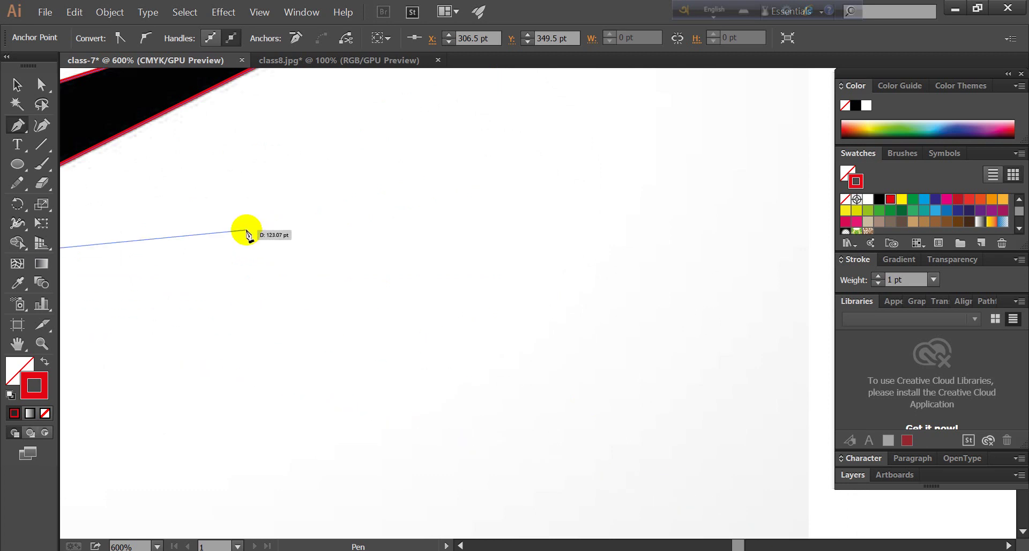
{"action": "key", "text": "space"}
{"action": "scroll", "coordinate": [246, 230], "scroll_direction": "up", "scroll_amount": 5}
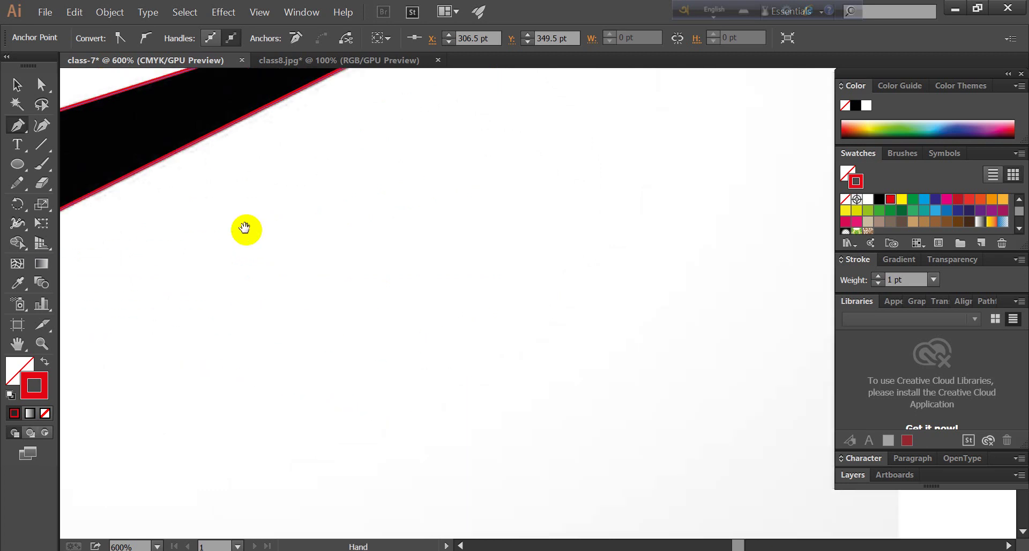
{"action": "scroll", "coordinate": [245, 229], "scroll_direction": "left", "scroll_amount": 5}
{"action": "scroll", "coordinate": [244, 228], "scroll_direction": "up", "scroll_amount": 5}
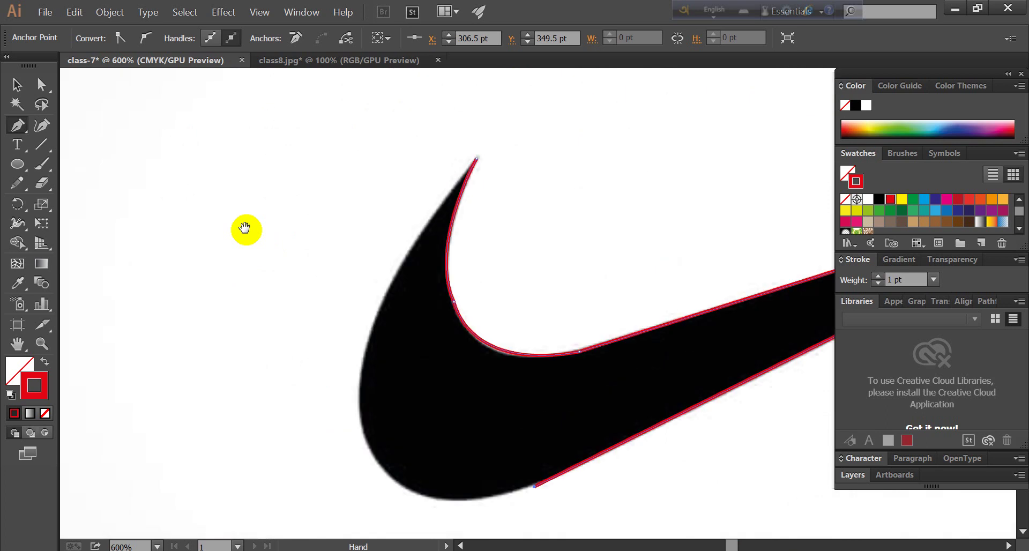
{"action": "scroll", "coordinate": [245, 229], "scroll_direction": "down", "scroll_amount": 2}
{"action": "scroll", "coordinate": [244, 229], "scroll_direction": "right", "scroll_amount": 4}
{"action": "scroll", "coordinate": [244, 228], "scroll_direction": "up", "scroll_amount": 4}
{"action": "scroll", "coordinate": [244, 229], "scroll_direction": "down", "scroll_amount": 2}
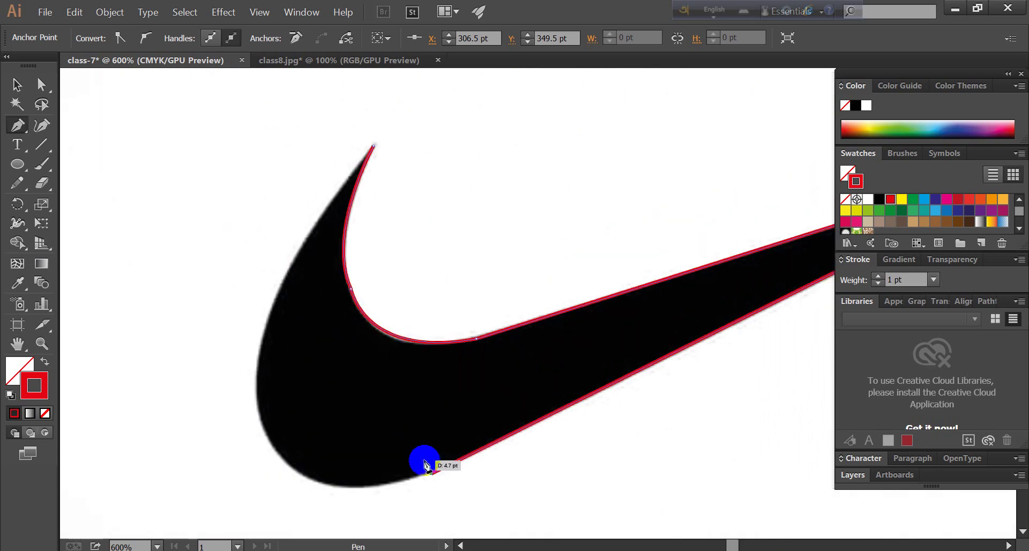
{"action": "left_click_drag", "start_coordinate": [431, 471], "coordinate": [240, 422]}
{"action": "left_click_drag", "start_coordinate": [287, 465], "coordinate": [262, 330]}
{"action": "mouse_move", "coordinate": [262, 330]}
{"action": "left_mouse_down"}
{"action": "mouse_move", "coordinate": [290, 254]}
{"action": "mouse_move", "coordinate": [292, 202]}
{"action": "mouse_move", "coordinate": [284, 328]}
{"action": "mouse_move", "coordinate": [262, 375]}
{"action": "mouse_move", "coordinate": [256, 367]}
{"action": "left_mouse_up"}
{"action": "key", "text": "ctrl+z"}
{"action": "left_click_drag", "start_coordinate": [256, 365], "coordinate": [261, 295]}
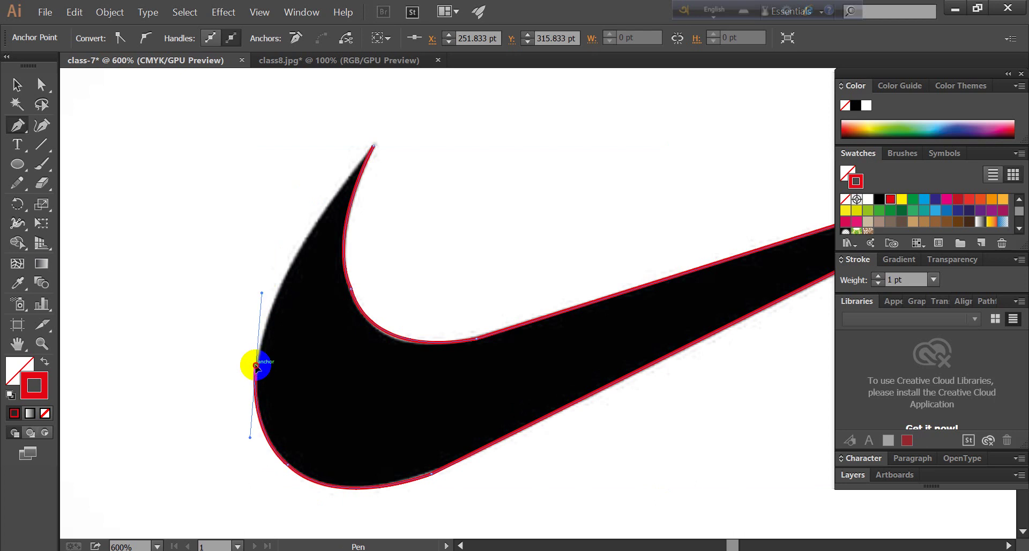
Shape the outgoing handle and close the path with a curve along the outer edge up to the swoosh's upper-left tip.
{"action": "left_click_drag", "start_coordinate": [255, 366], "coordinate": [323, 220]}
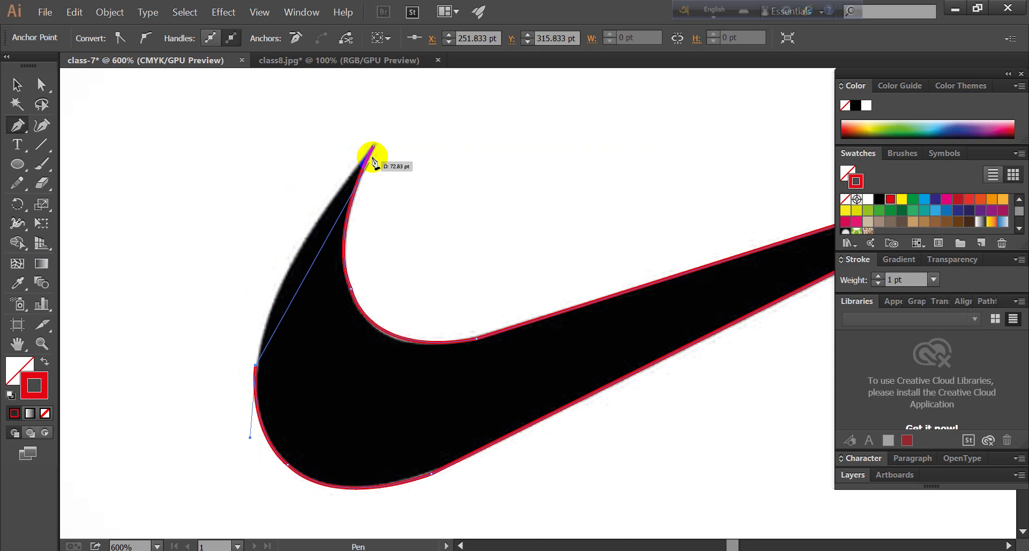
{"action": "left_click_drag", "start_coordinate": [376, 151], "coordinate": [265, 263]}
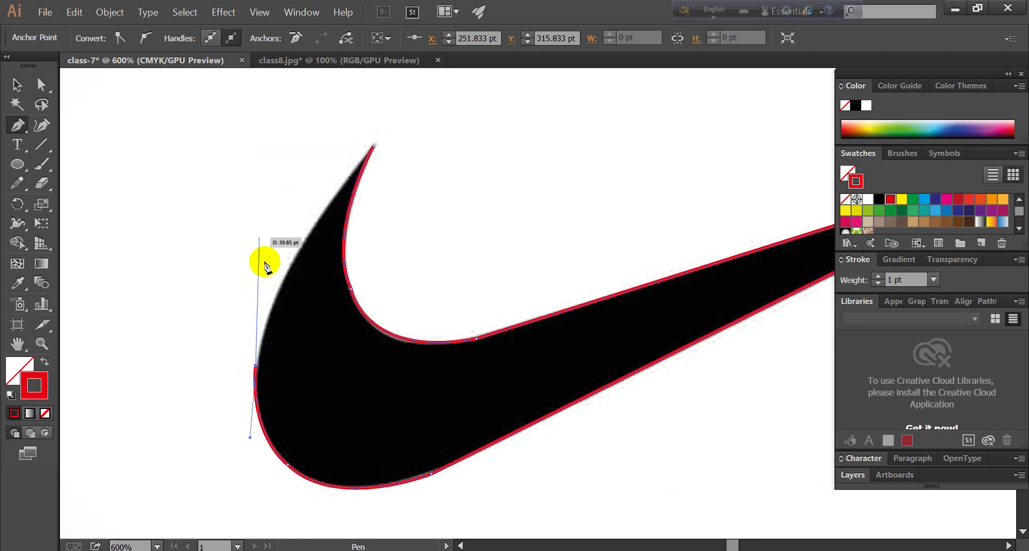
{"action": "left_click_drag", "start_coordinate": [366, 207], "coordinate": [375, 149]}
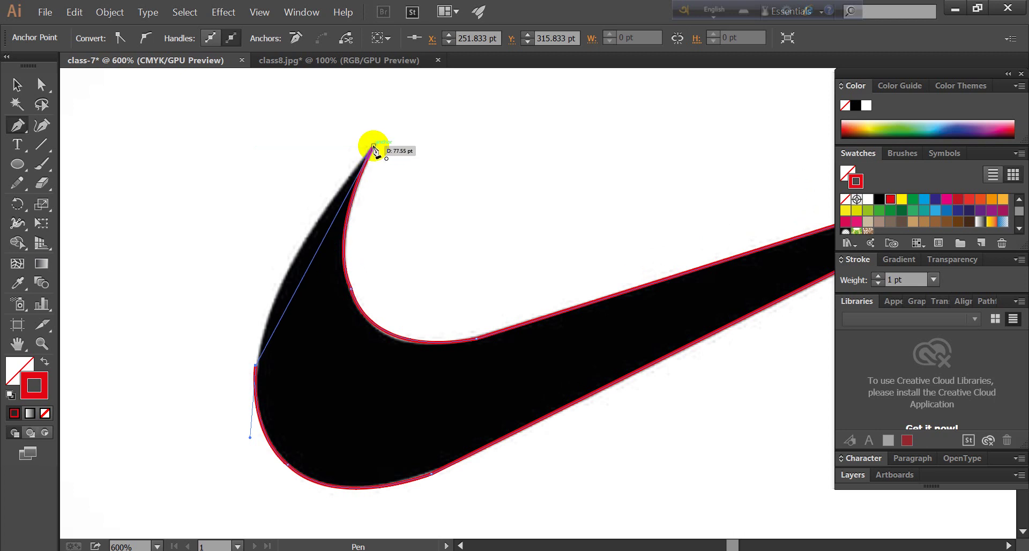
{"action": "mouse_move", "coordinate": [373, 147]}
{"action": "left_mouse_down"}
{"action": "mouse_move", "coordinate": [428, 124]}
{"action": "mouse_move", "coordinate": [434, 87]}
{"action": "mouse_move", "coordinate": [482, 83]}
{"action": "left_mouse_up"}
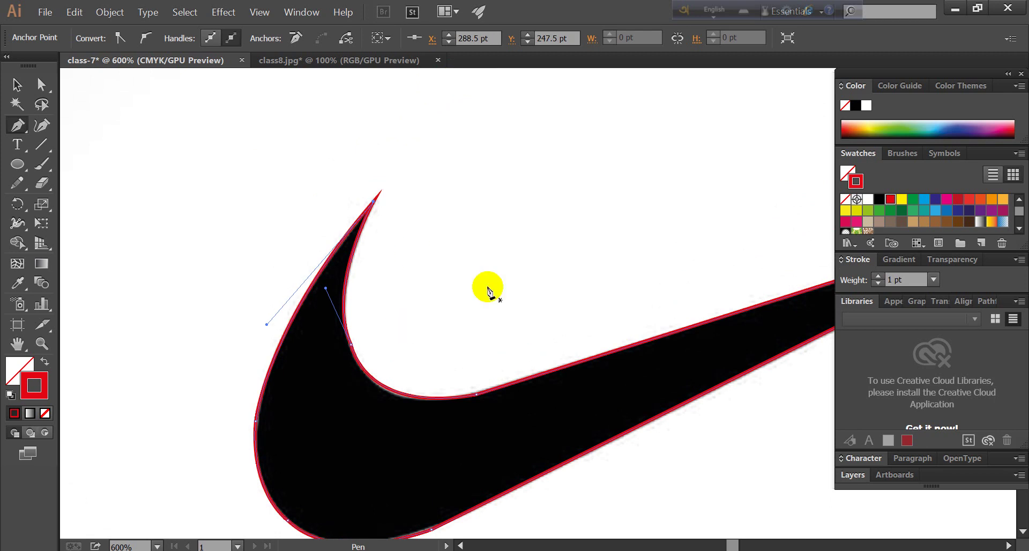
{"action": "left_click", "coordinate": [341, 328]}
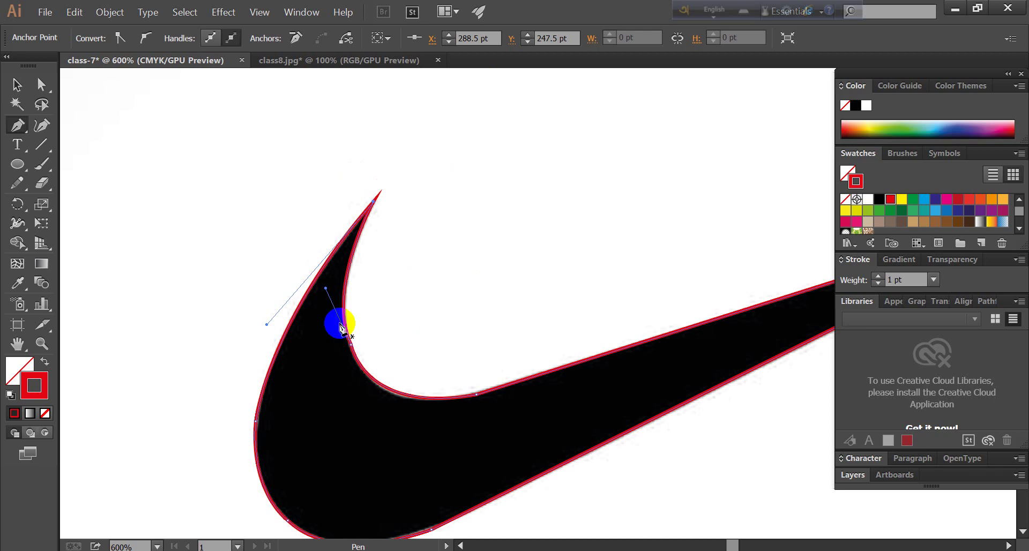
Switch to the Selection tool and select the whole closed swoosh path.
{"action": "key", "text": "ctrl+minus"}
{"action": "key", "text": "ctrl+minus"}
{"action": "key", "text": "ctrl+minus"}
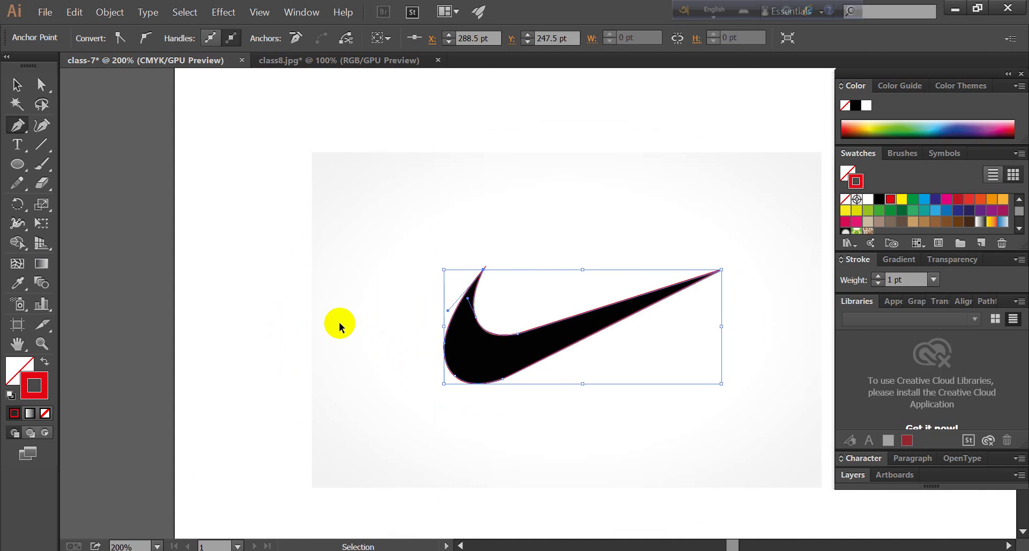
{"action": "left_click", "coordinate": [564, 328]}
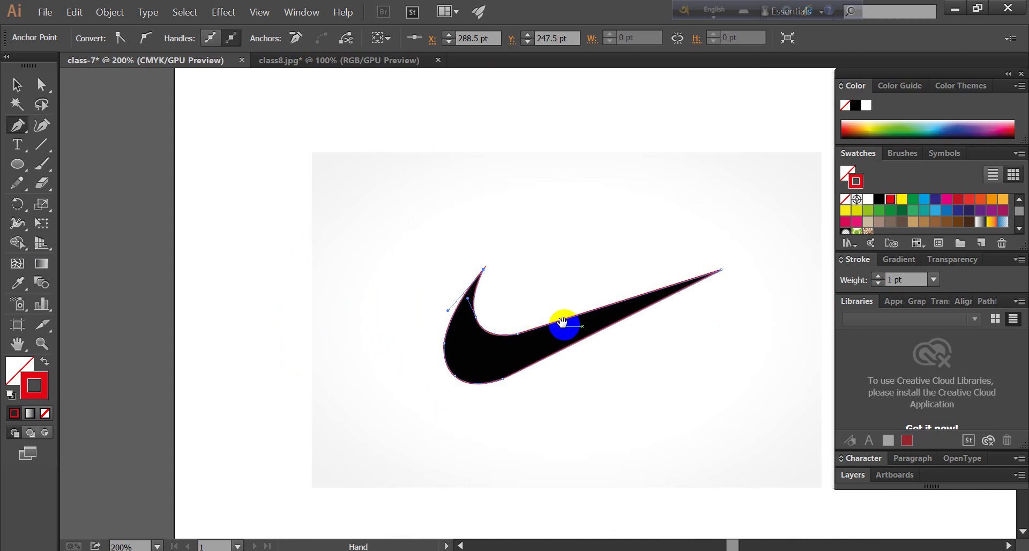
{"action": "scroll", "coordinate": [563, 323], "scroll_direction": "right", "scroll_amount": 8}
{"action": "scroll", "coordinate": [563, 323], "scroll_direction": "left", "scroll_amount": 3}
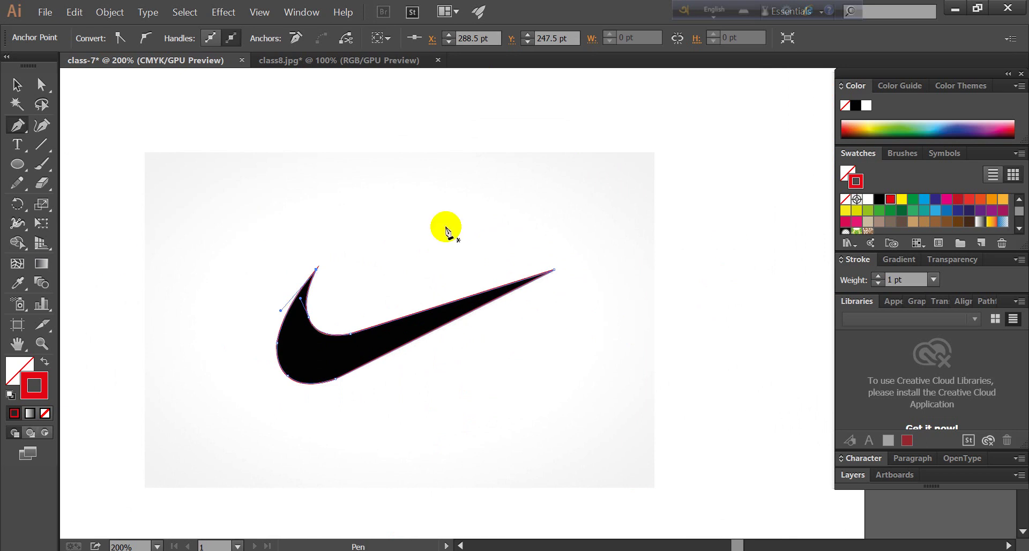
{"action": "key", "text": "ctrl+minus"}
{"action": "key", "text": "ctrl+minus"}
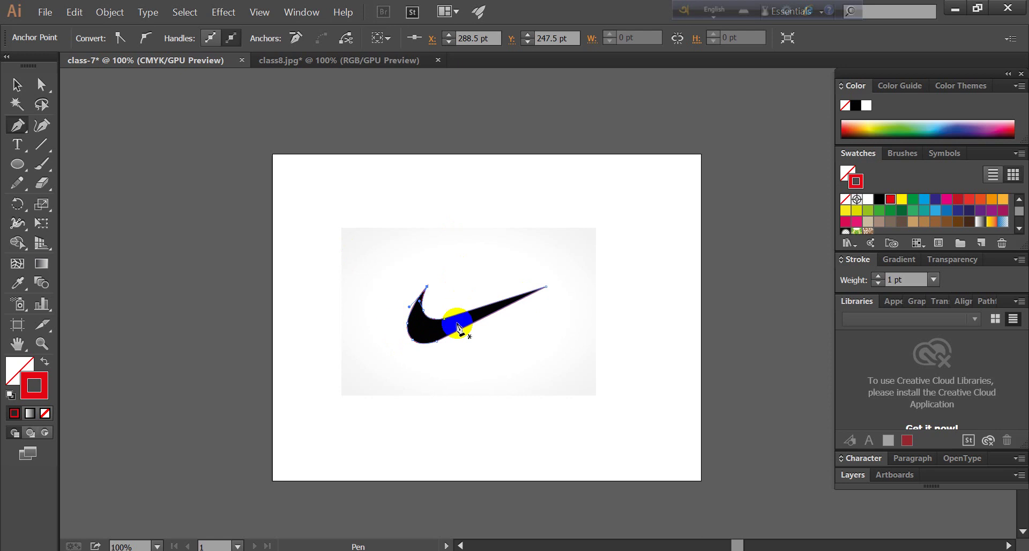
{"action": "left_click", "coordinate": [451, 329]}
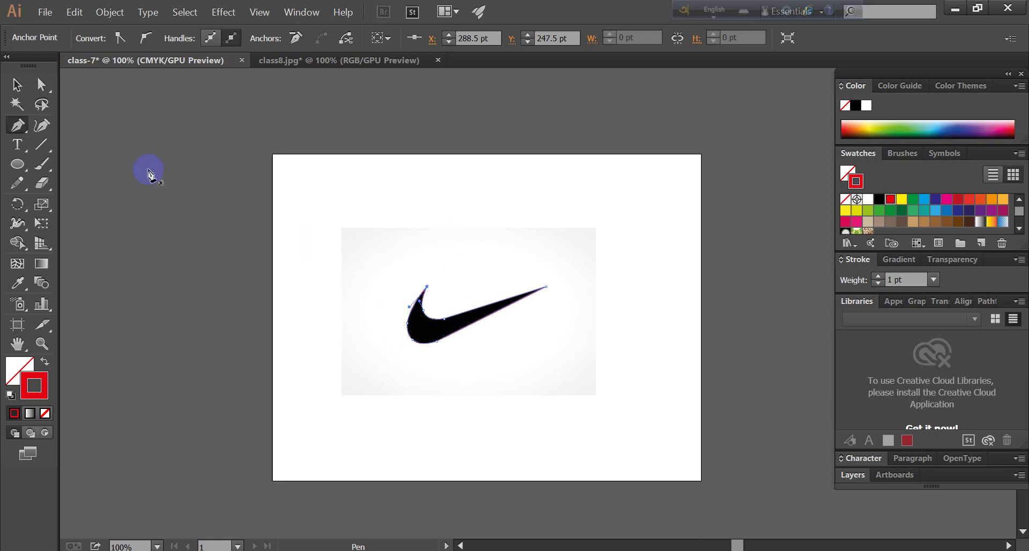
{"action": "left_click", "coordinate": [16, 88]}
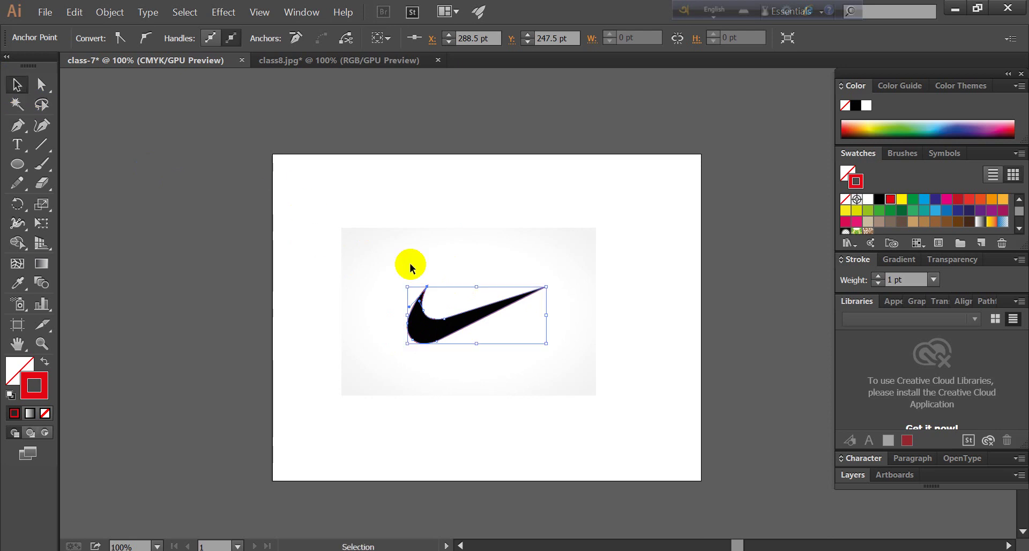
{"action": "left_click_drag", "start_coordinate": [443, 322], "coordinate": [374, 315]}
{"action": "left_click", "coordinate": [369, 319]}
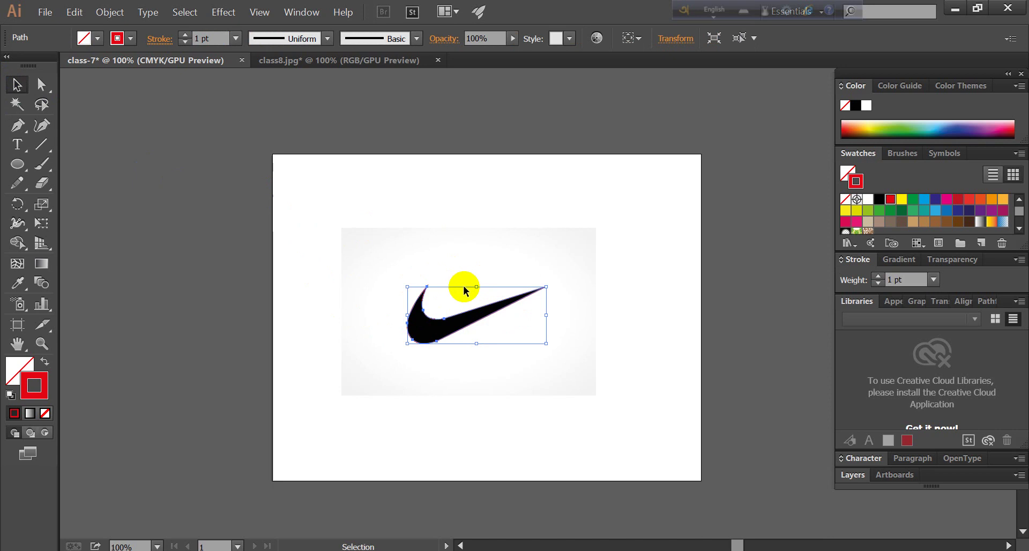
Unlock the reference image and move it left, clear of the traced outline and partly off the artboard.
{"action": "left_click_drag", "start_coordinate": [464, 287], "coordinate": [372, 291]}
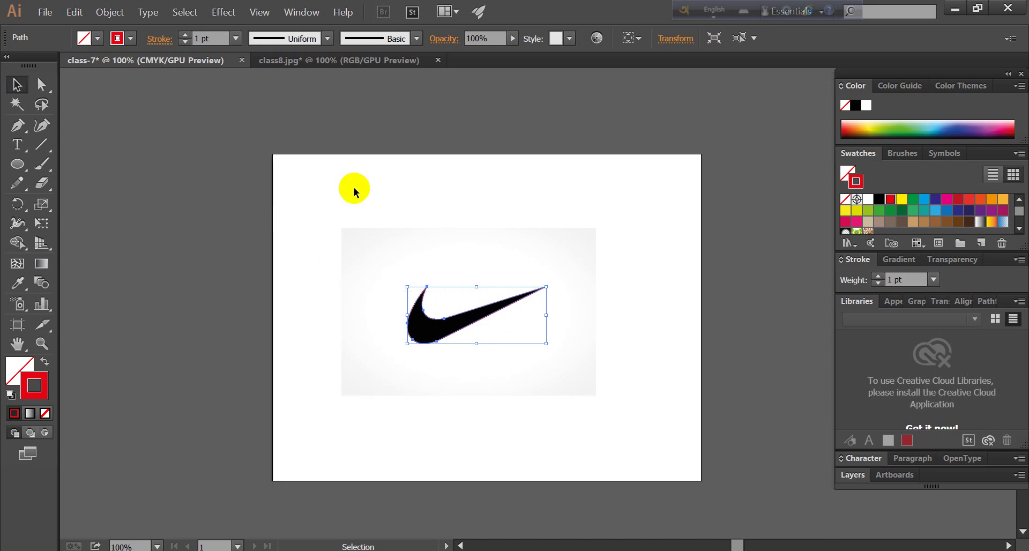
{"action": "left_click_drag", "start_coordinate": [325, 207], "coordinate": [629, 387]}
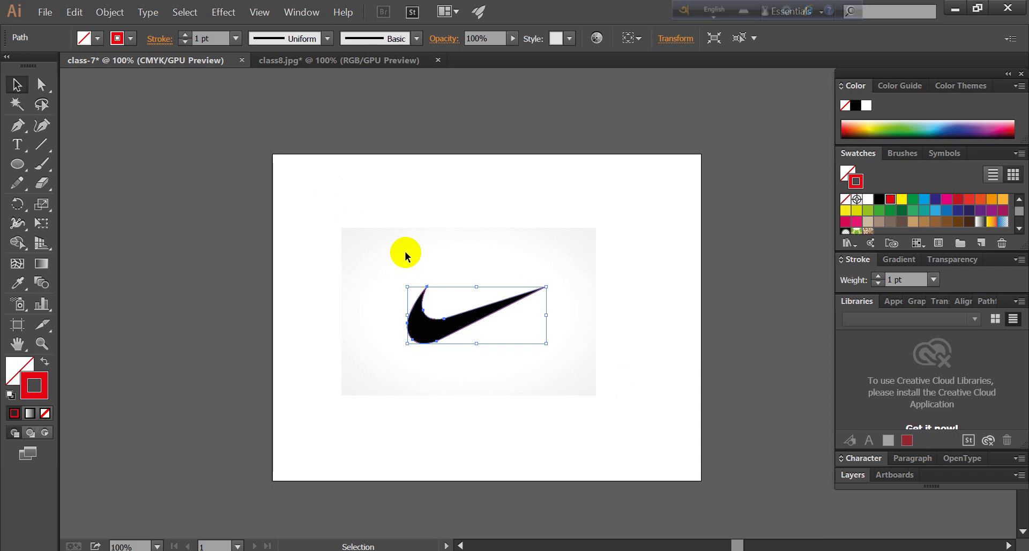
{"action": "left_click_drag", "start_coordinate": [325, 205], "coordinate": [634, 438]}
{"action": "key", "text": "a"}
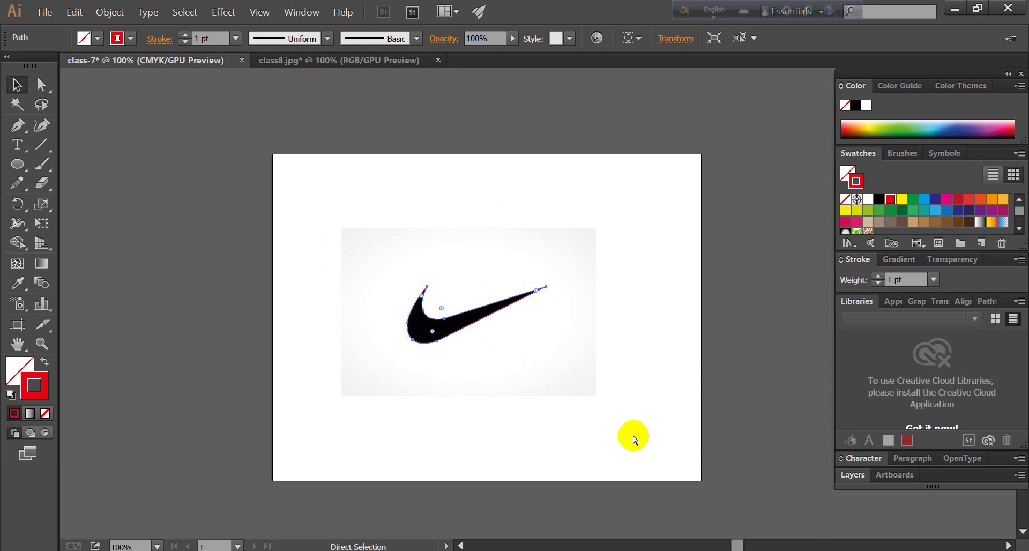
{"action": "key", "text": "alt"}
{"action": "key", "text": "ctrl+alt+2"}
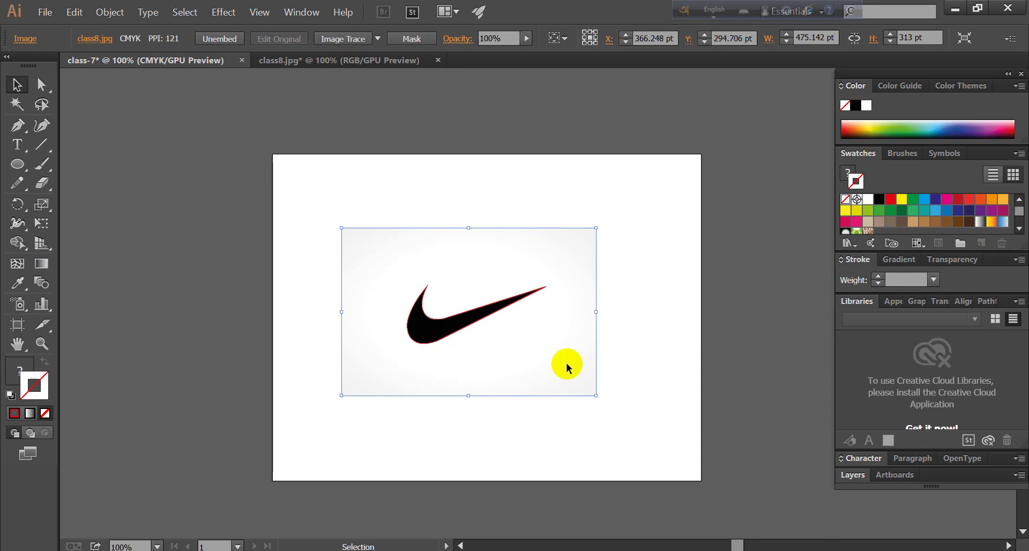
{"action": "left_click_drag", "start_coordinate": [485, 278], "coordinate": [278, 249]}
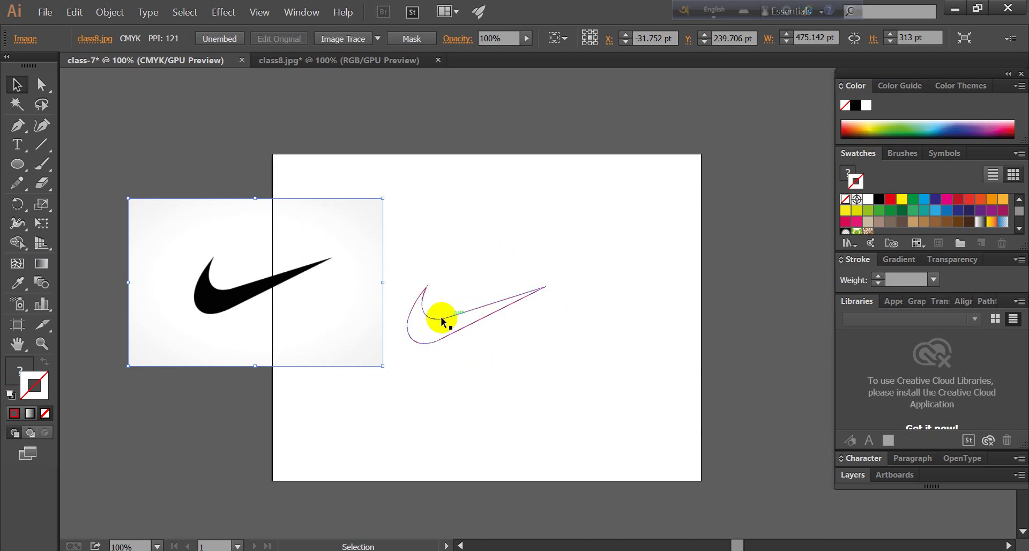
Select the traced swoosh outline and remove its red stroke.
{"action": "left_click", "coordinate": [476, 317]}
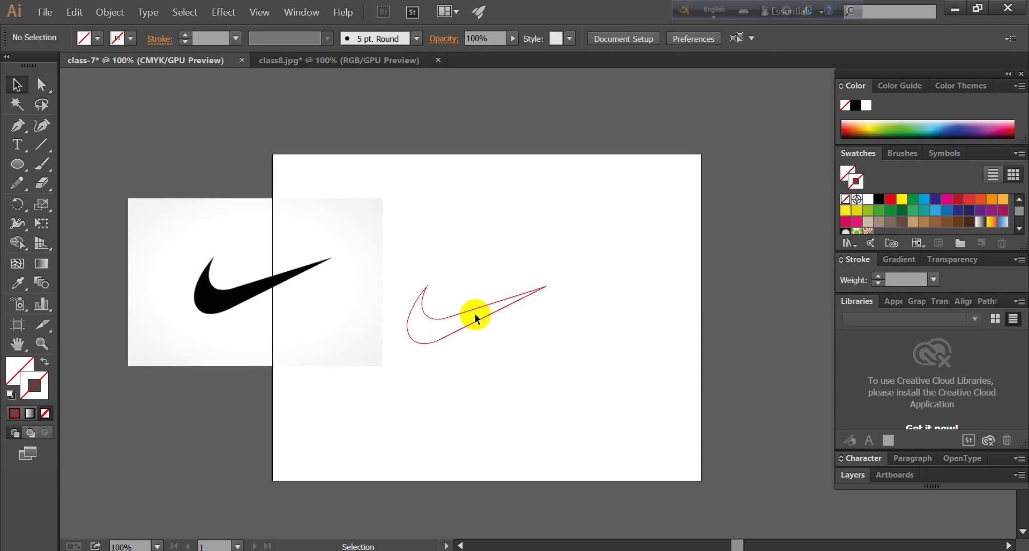
{"action": "left_click", "coordinate": [451, 312]}
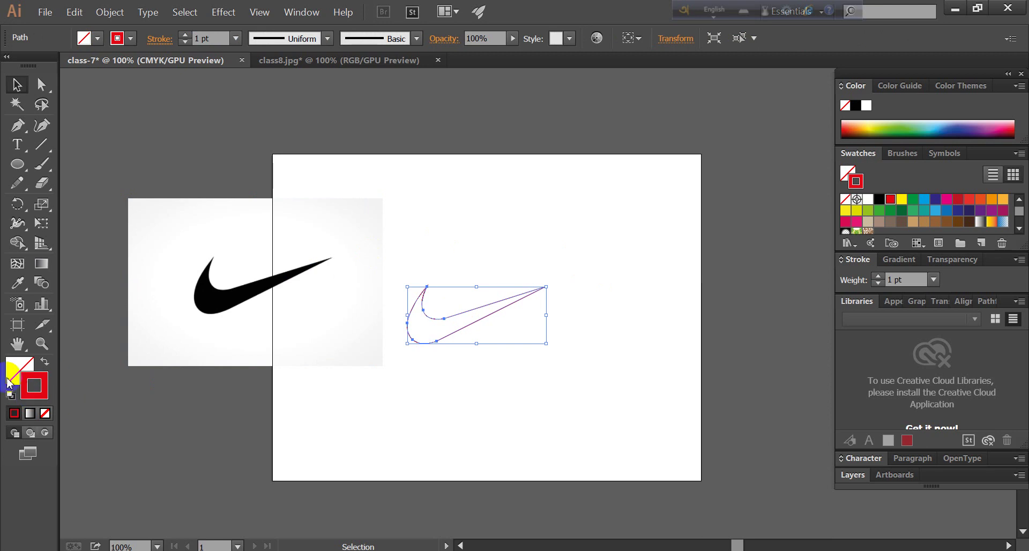
{"action": "left_click", "coordinate": [46, 414]}
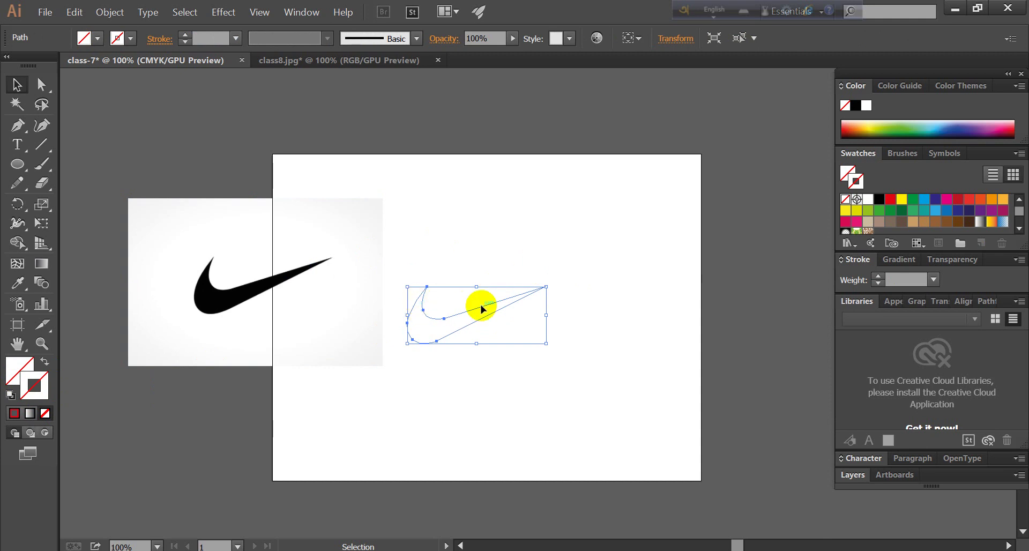
{"action": "key", "text": "a"}
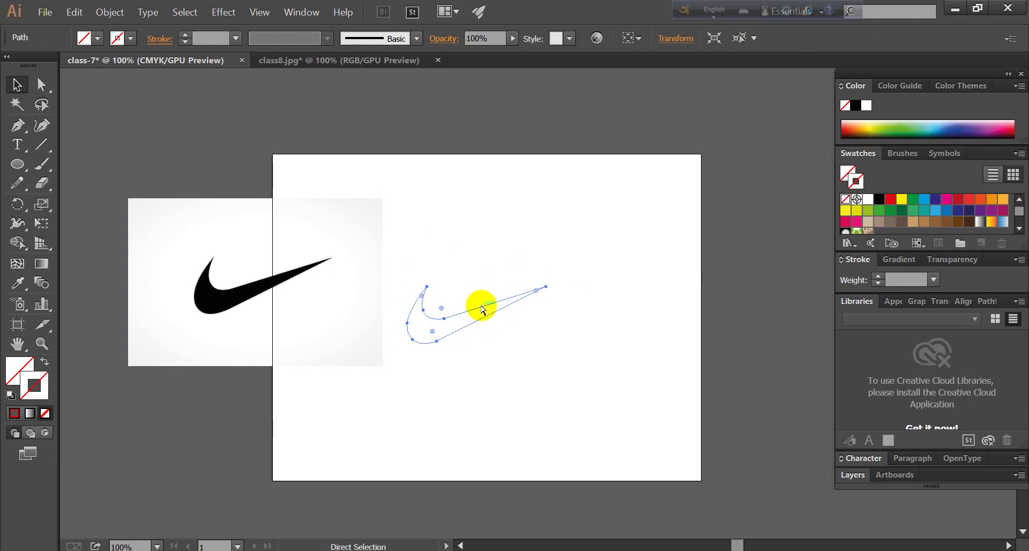
{"action": "key", "text": "ctrl+plus"}
{"action": "key", "text": "v"}
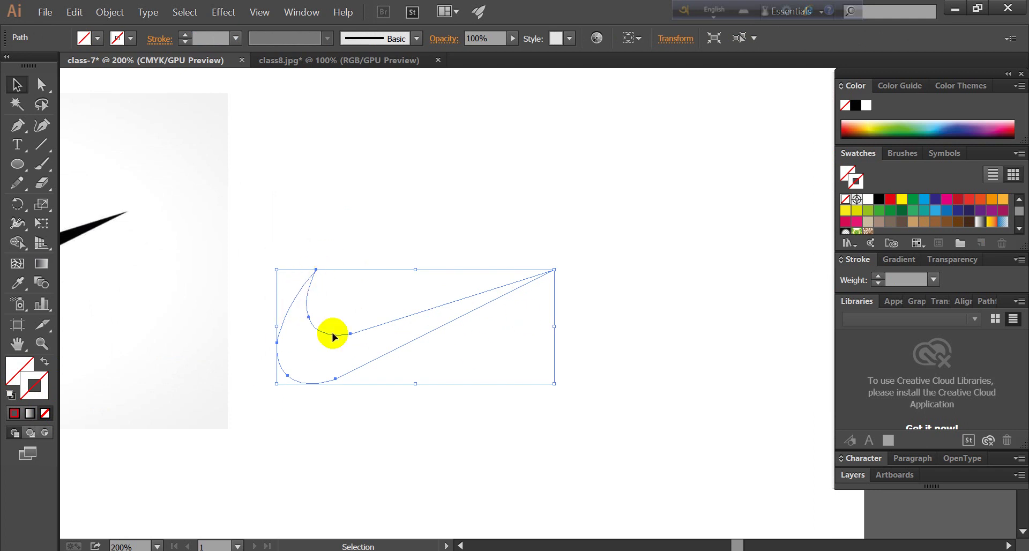
{"action": "key", "text": "a"}
{"action": "key", "text": "ctrl+minus"}
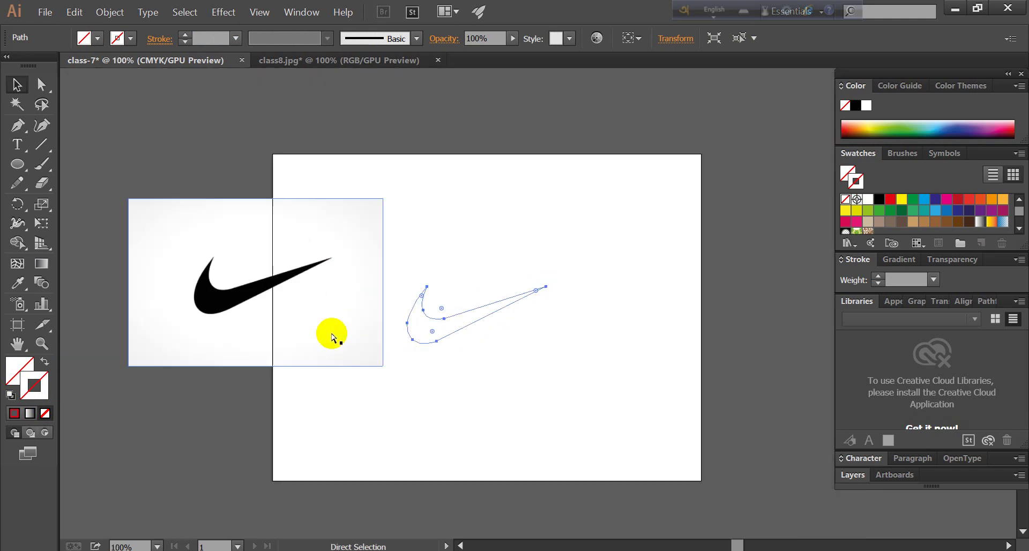
{"action": "key", "text": "v"}
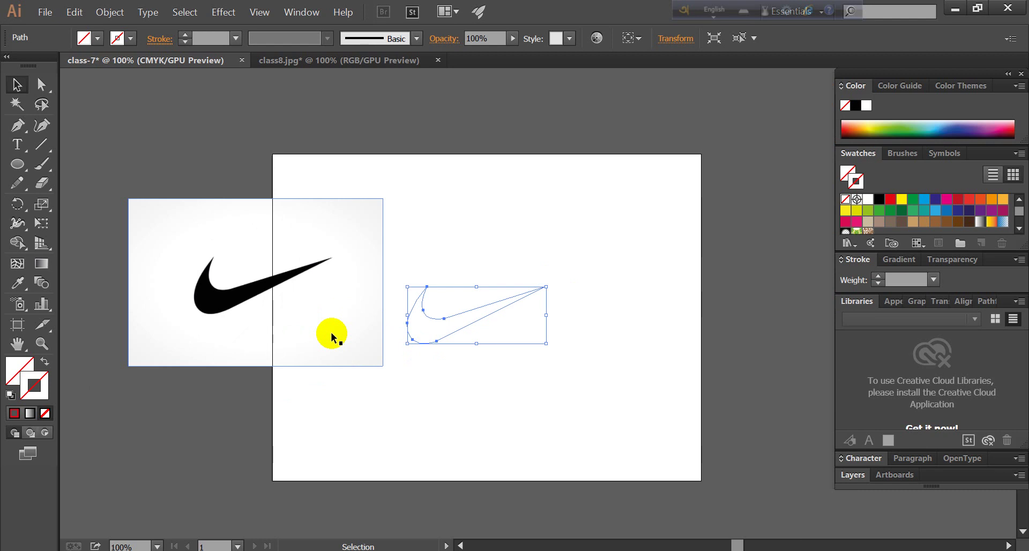
Fill the traced swoosh path with the light blue swatch and deselect it.
{"action": "left_click", "coordinate": [18, 370]}
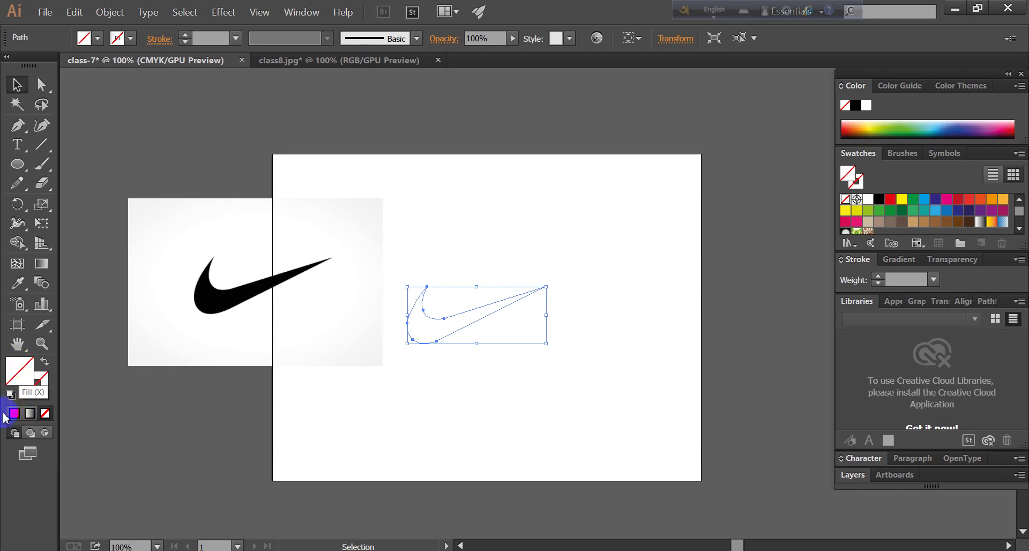
{"action": "key", "text": "x"}
{"action": "left_click", "coordinate": [15, 414]}
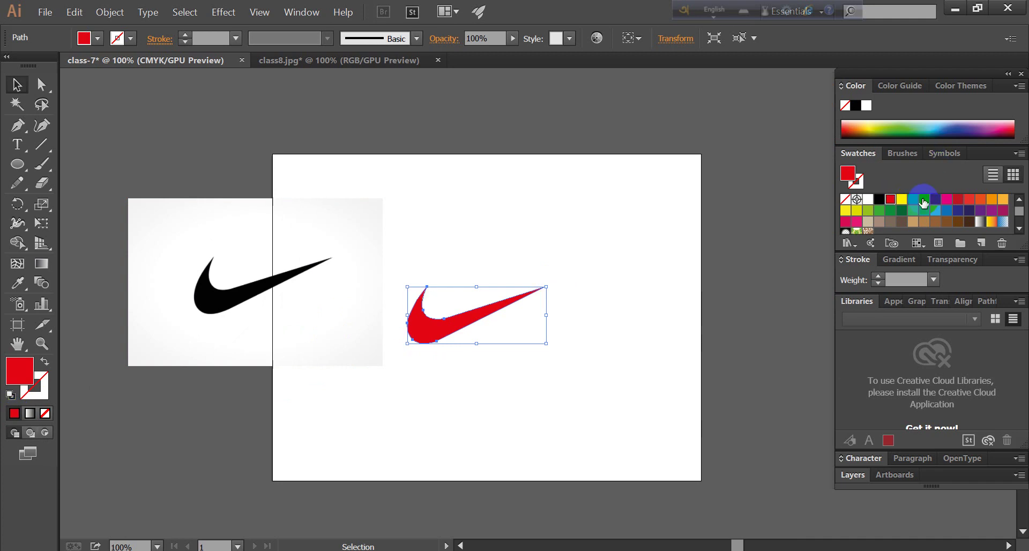
{"action": "left_click", "coordinate": [925, 202]}
{"action": "left_click", "coordinate": [642, 237]}
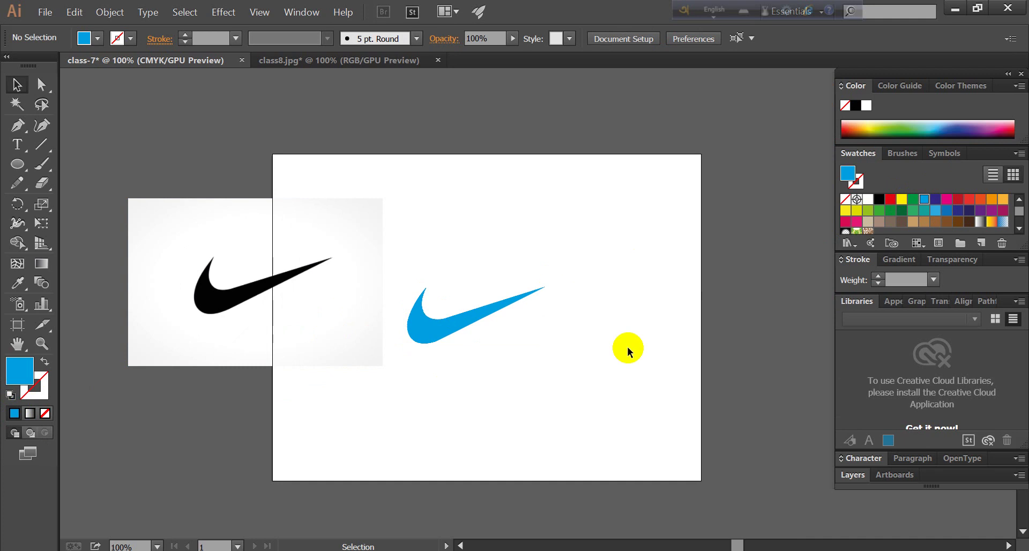
Delete the class8.jpg reference image, leaving only the blue swoosh.
{"action": "left_click", "coordinate": [249, 258]}
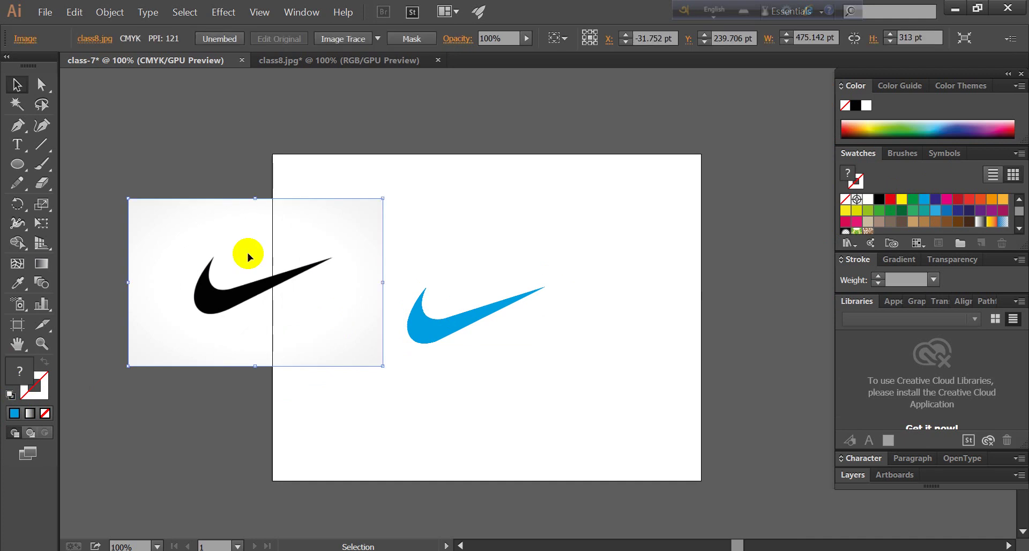
{"action": "key", "text": "Delete"}
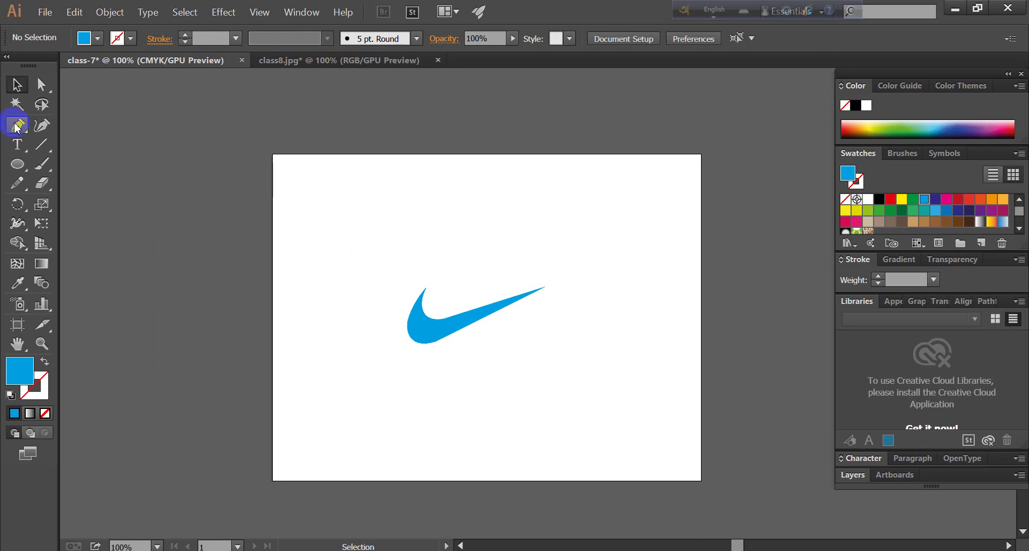
{"action": "left_click", "coordinate": [17, 144]}
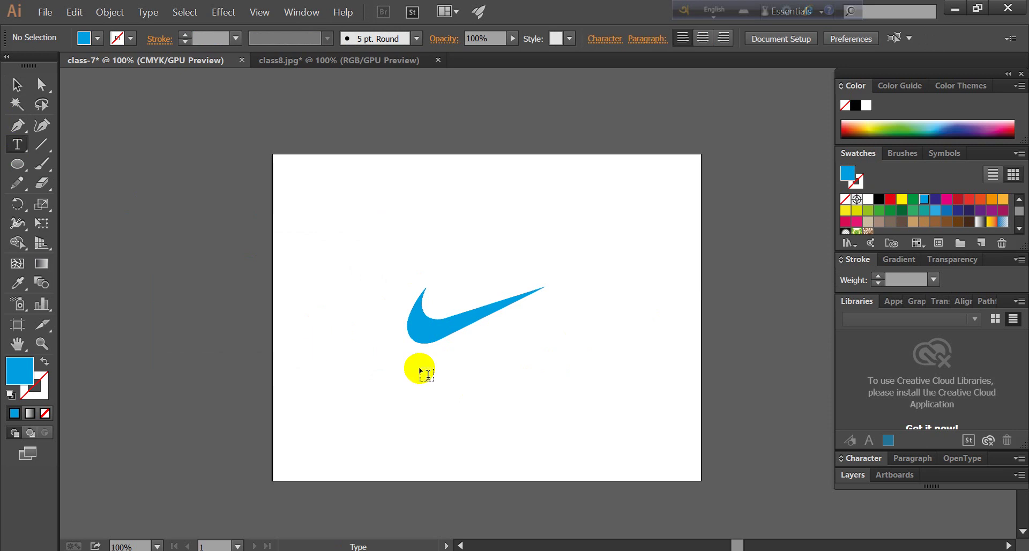
{"action": "left_click", "coordinate": [397, 346]}
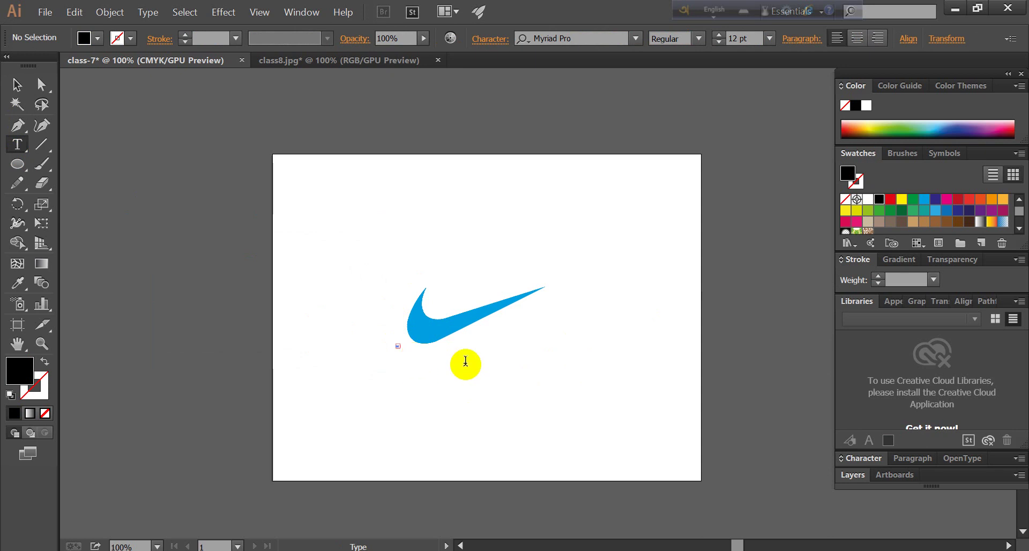
{"action": "left_click", "coordinate": [19, 143]}
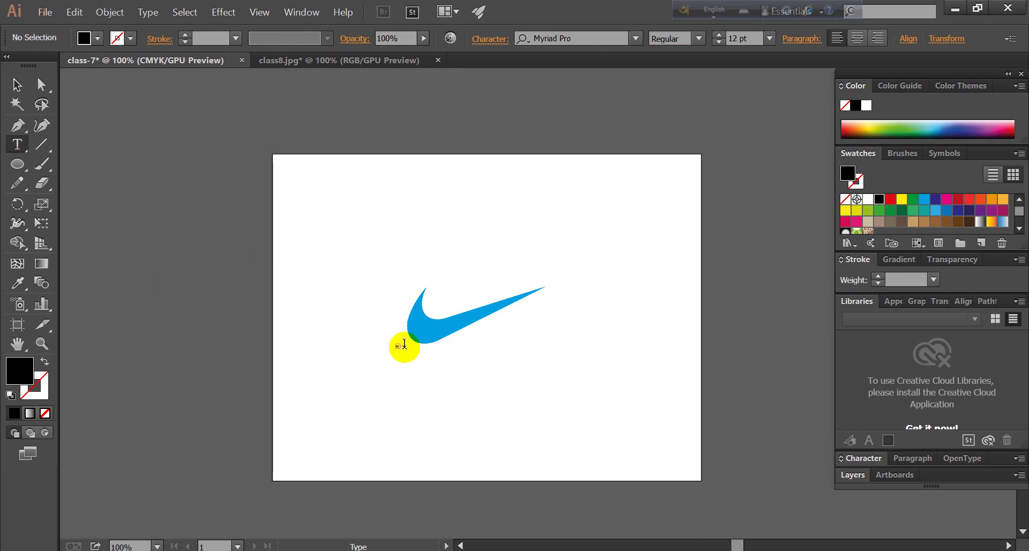
{"action": "left_click", "coordinate": [17, 85]}
{"action": "left_click", "coordinate": [303, 322]}
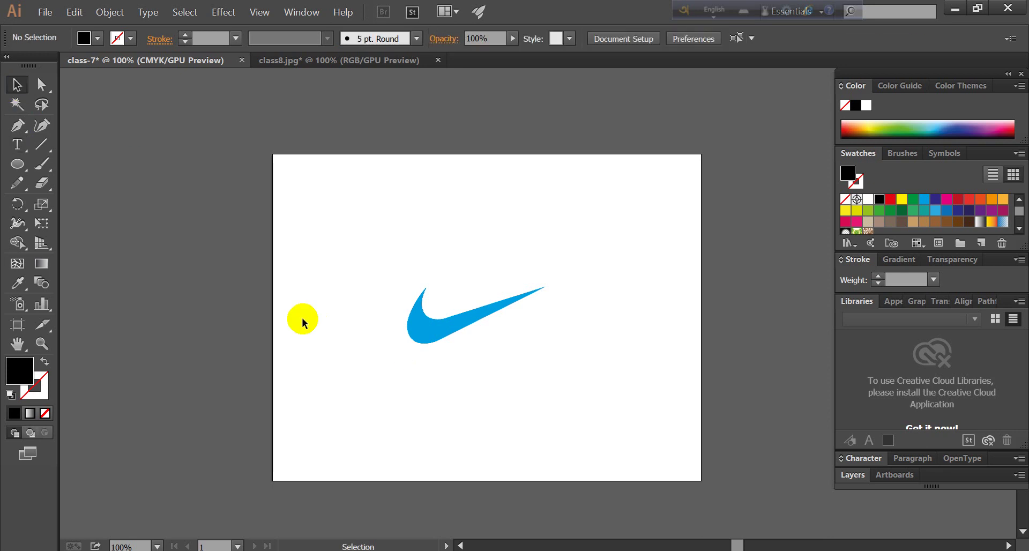
Draw a wide area-text frame just below the blue swoosh and enter a person's name in it with the Type tool.
{"action": "left_click", "coordinate": [23, 148]}
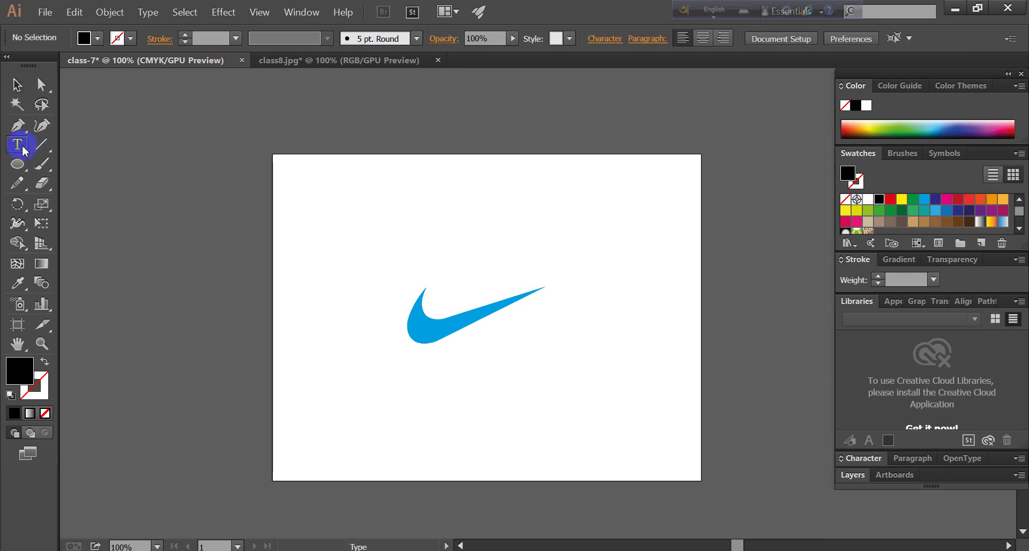
{"action": "left_click_drag", "start_coordinate": [408, 356], "coordinate": [519, 393]}
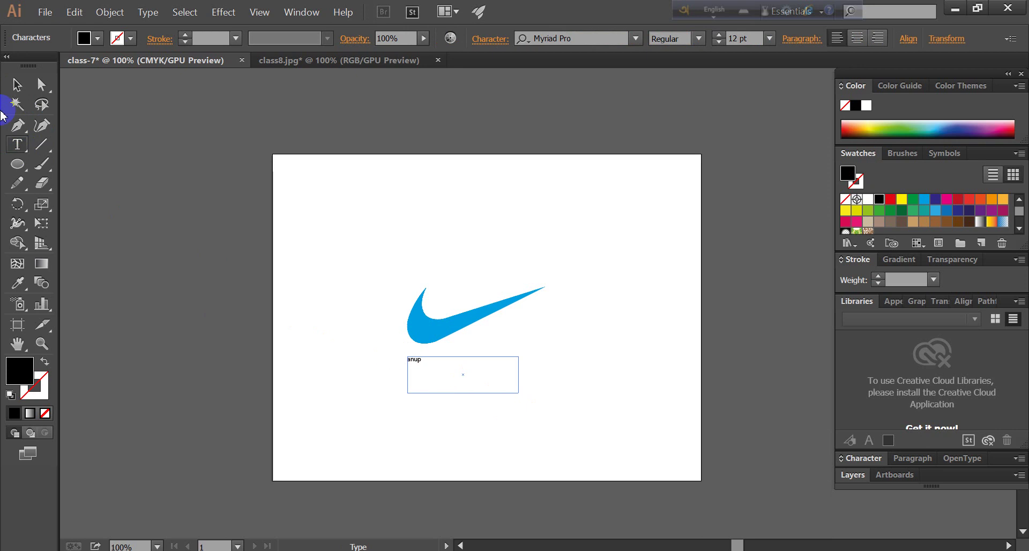
{"action": "left_click", "coordinate": [16, 85]}
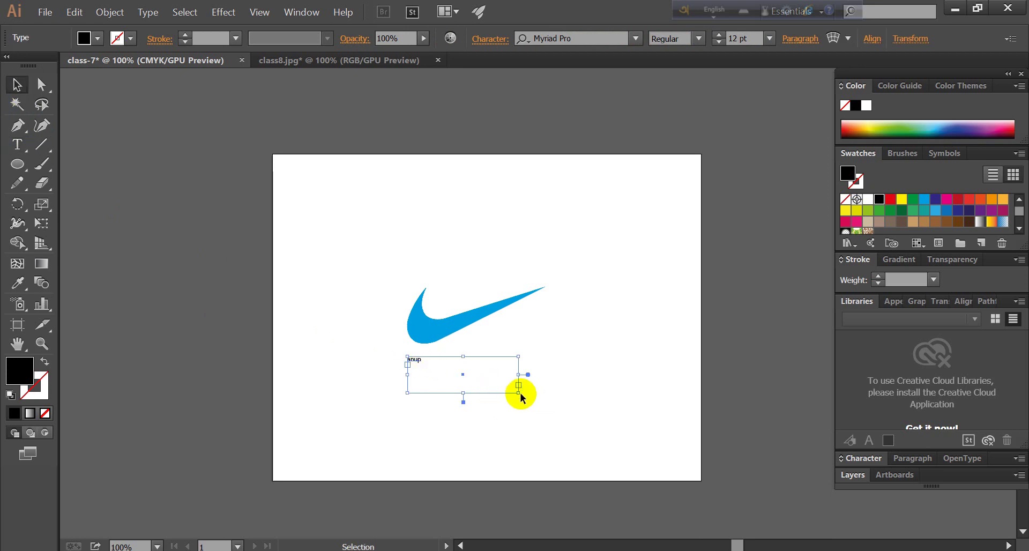
Delete the text frame below the swoosh, leaving only the blue logo on the artboard.
{"action": "left_click", "coordinate": [43, 105]}
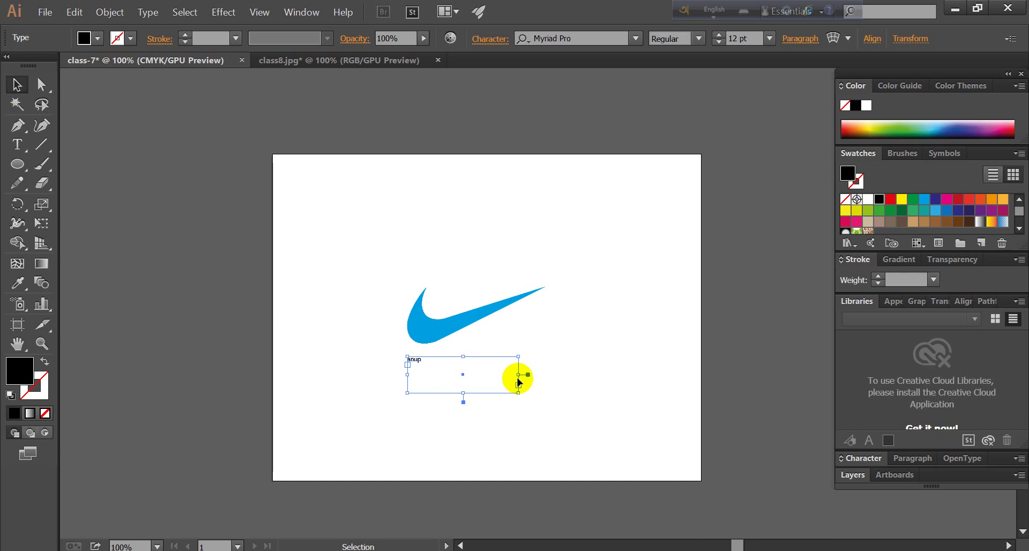
{"action": "left_click_drag", "start_coordinate": [519, 393], "coordinate": [568, 414]}
{"action": "key", "text": "Delete"}
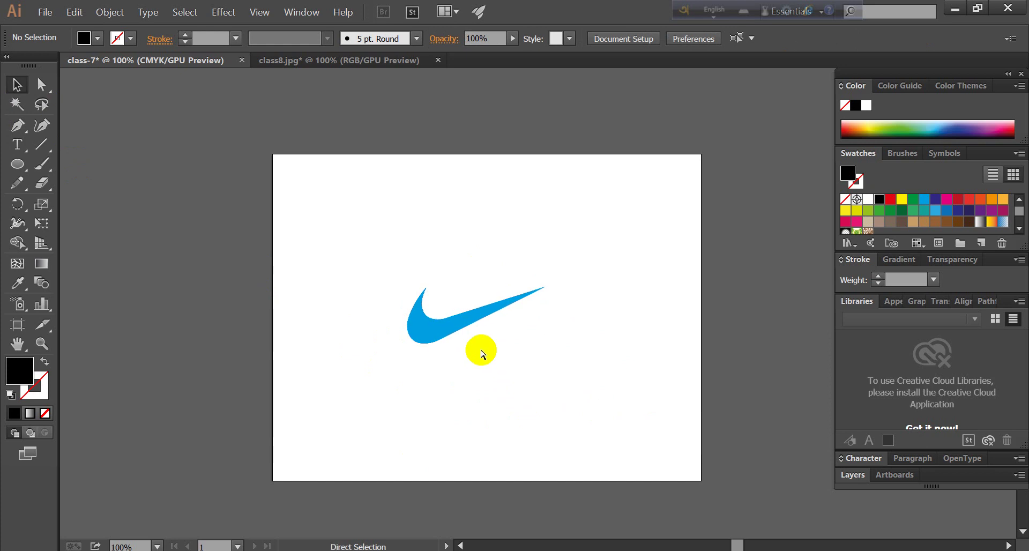
{"action": "key", "text": "ctrl+plus"}
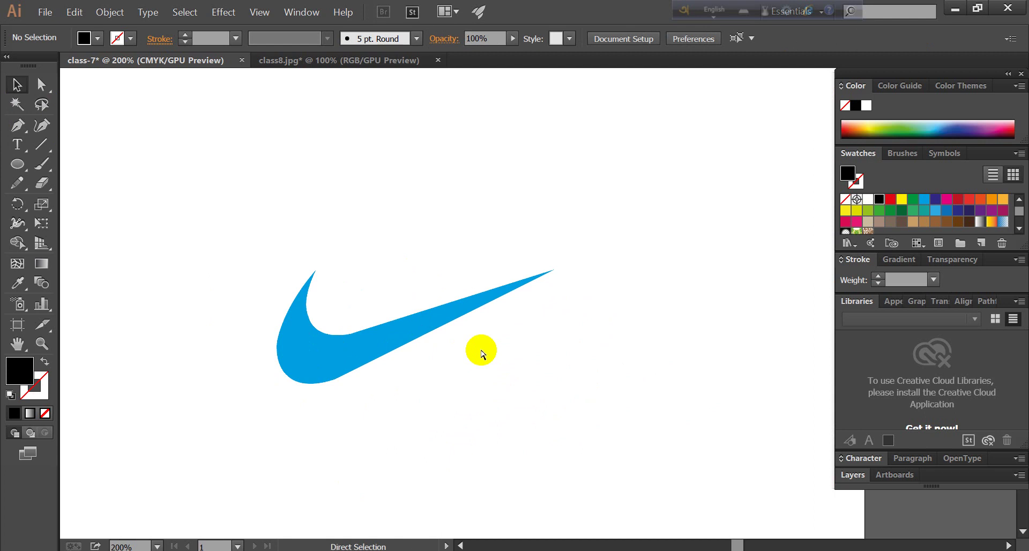
{"action": "key", "text": "ctrl+minus"}
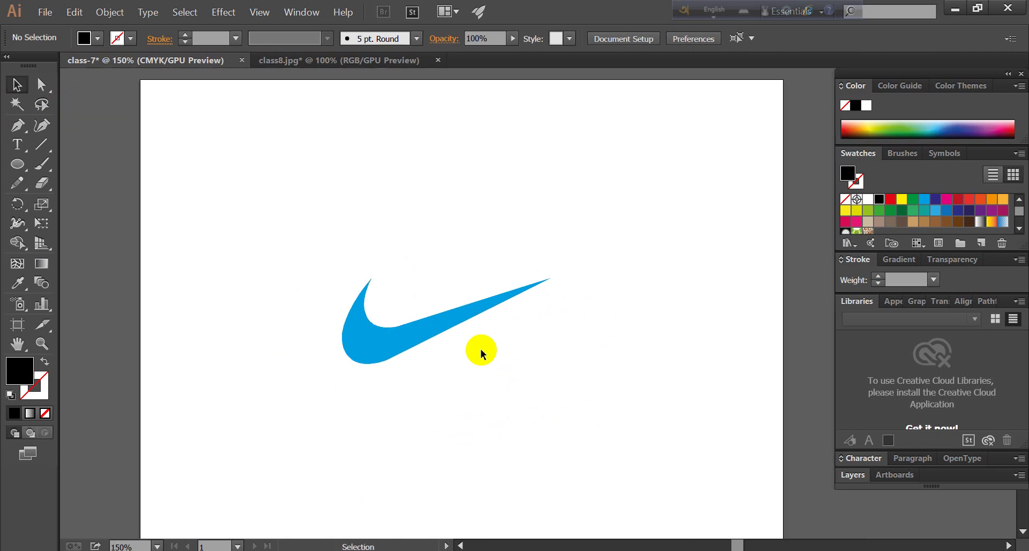